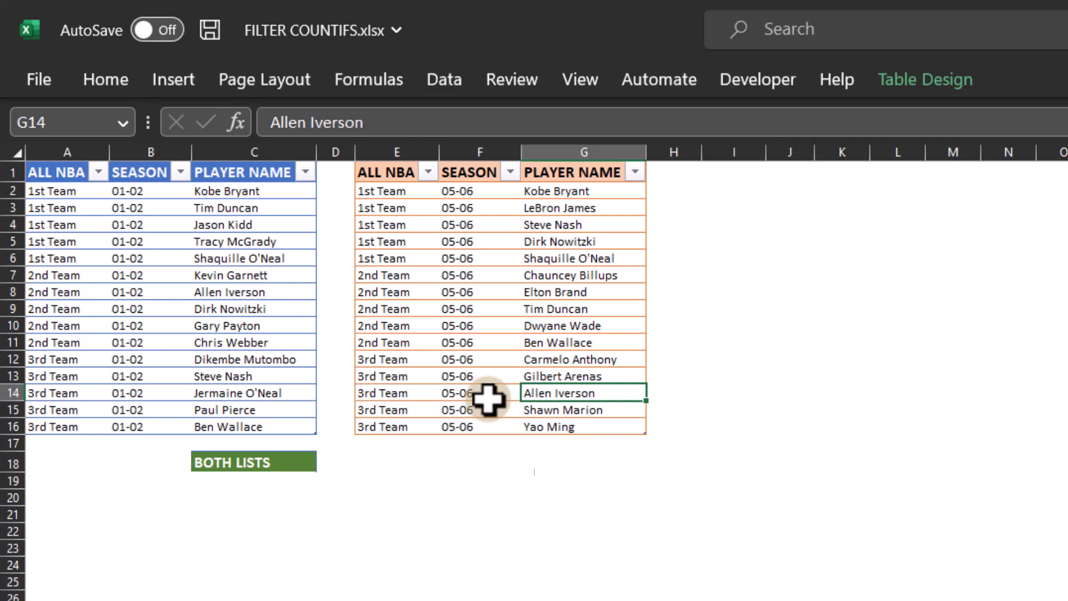
# Step: Under BOTH LISTS in C19, enter a COUNTIFS formula with Season2[PLAYER NAME] as the range and Season1[PLAYER NAME] as the criteria
pyautogui.click(257, 483)
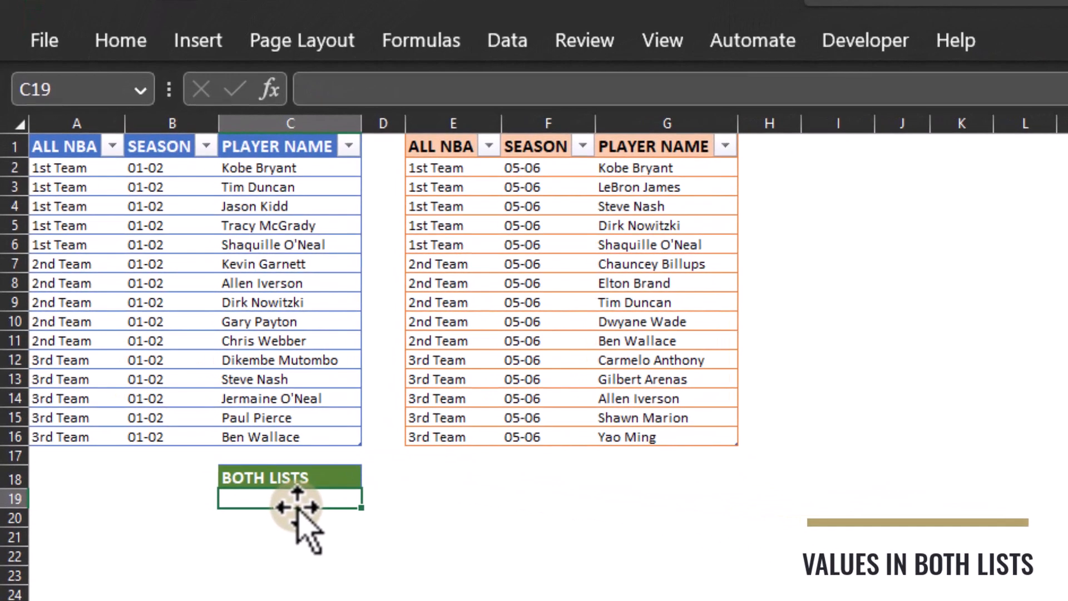
pyautogui.write('=COUNTI')
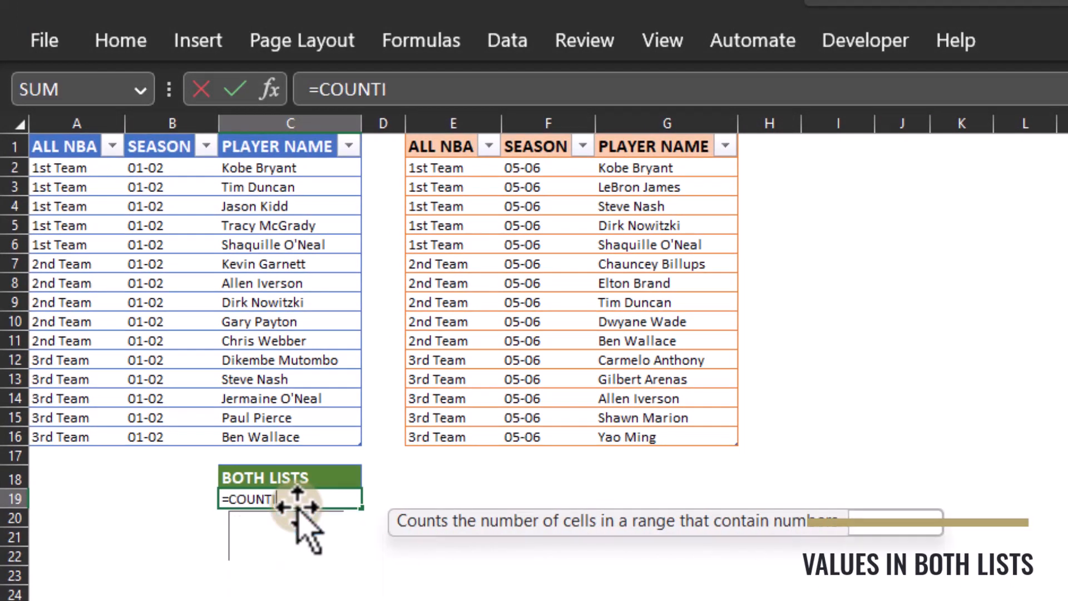
pyautogui.write('FS(')
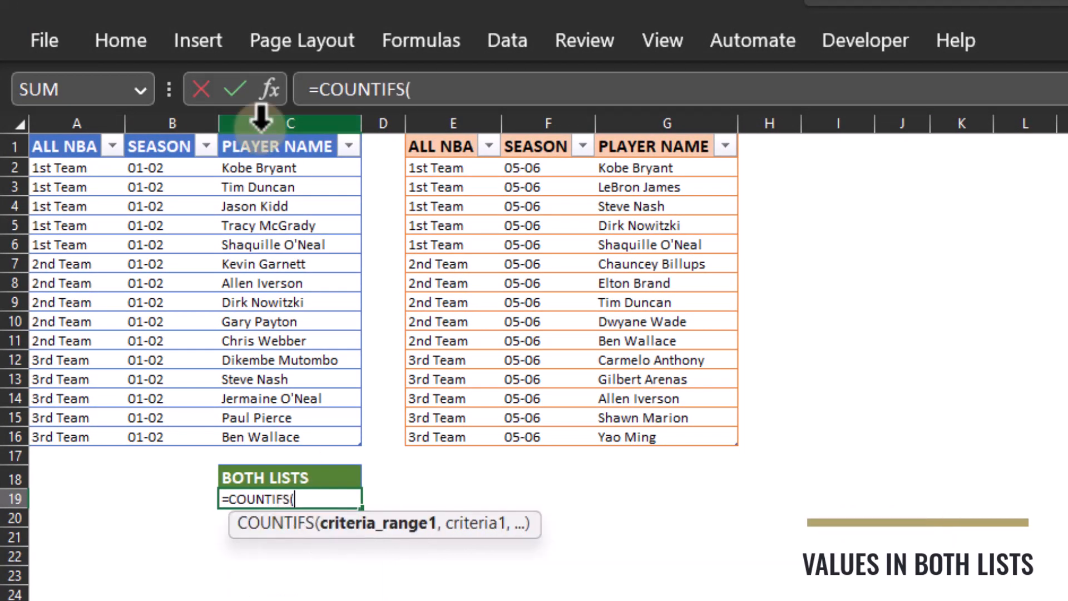
pyautogui.click(470, 89)
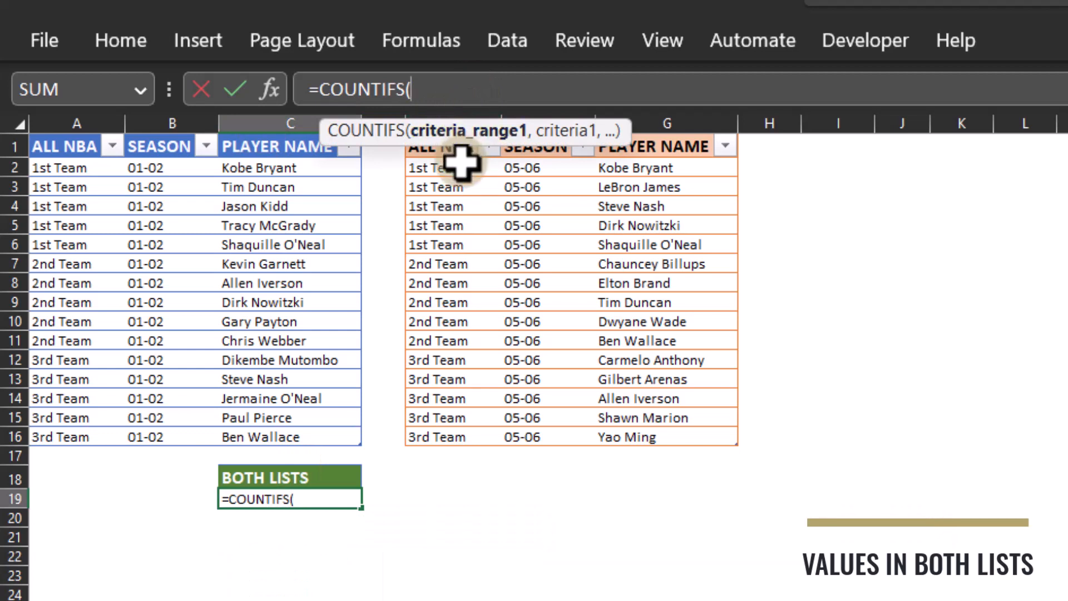
pyautogui.click(627, 166)
pyautogui.moveTo(626, 189); pyautogui.dragTo(656, 441)
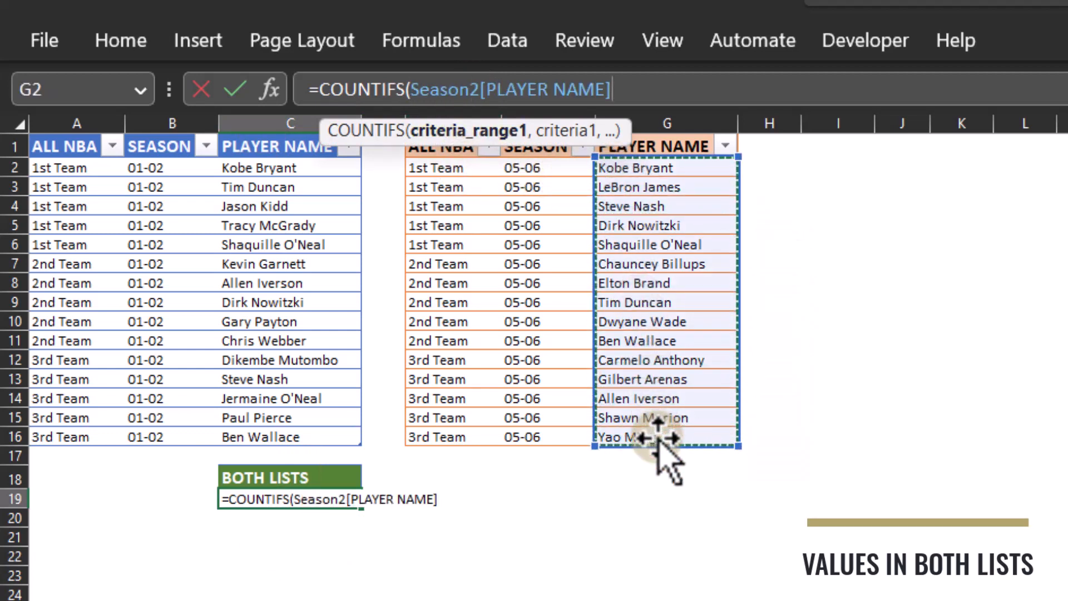
pyautogui.write(',')
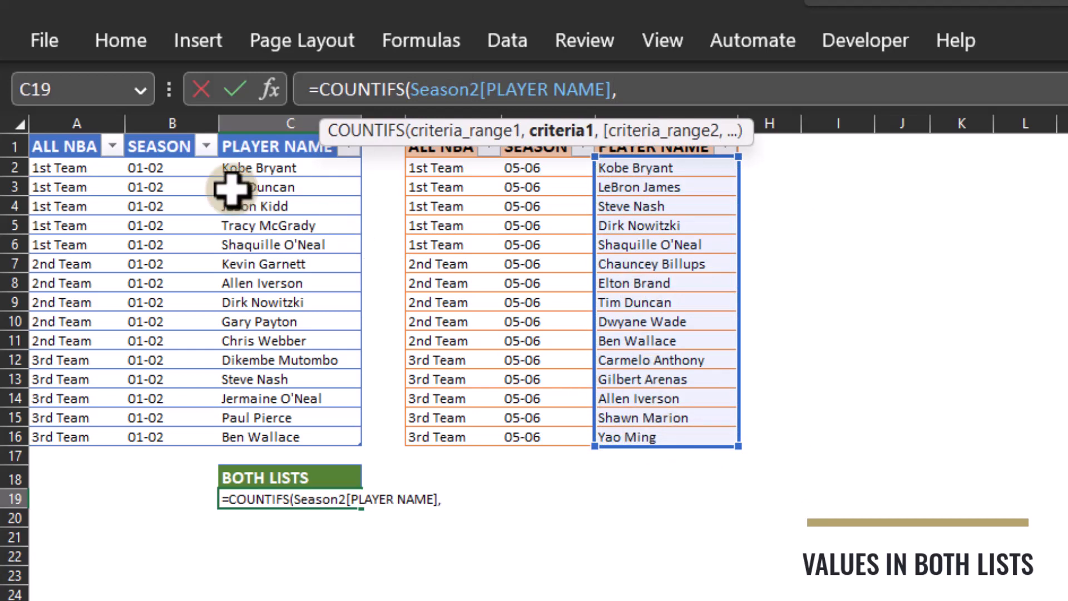
pyautogui.moveTo(256, 167); pyautogui.dragTo(264, 437)
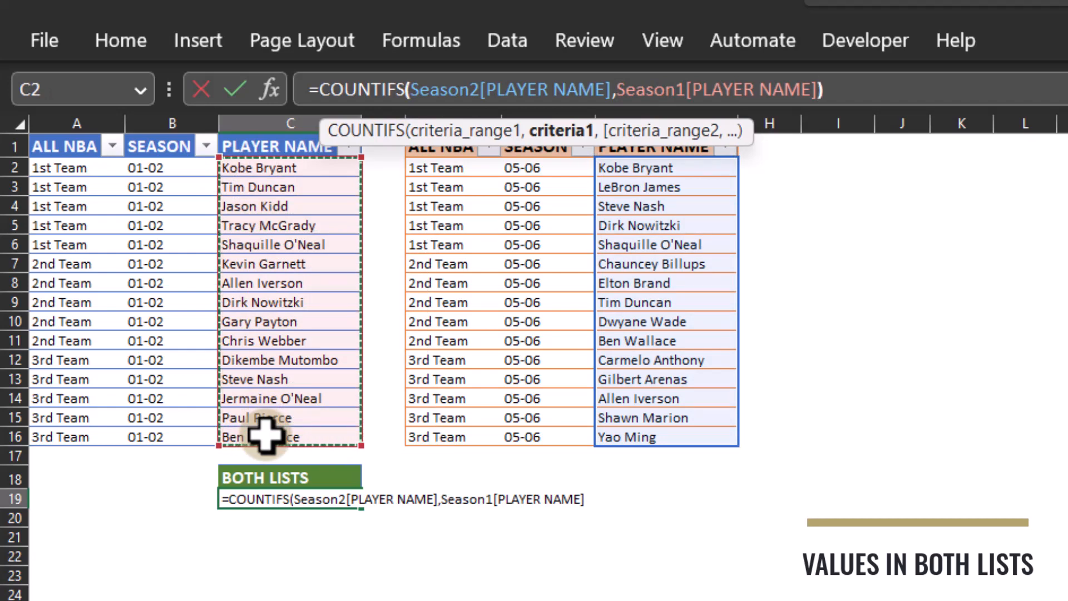
pyautogui.write(')')
pyautogui.press('Return')
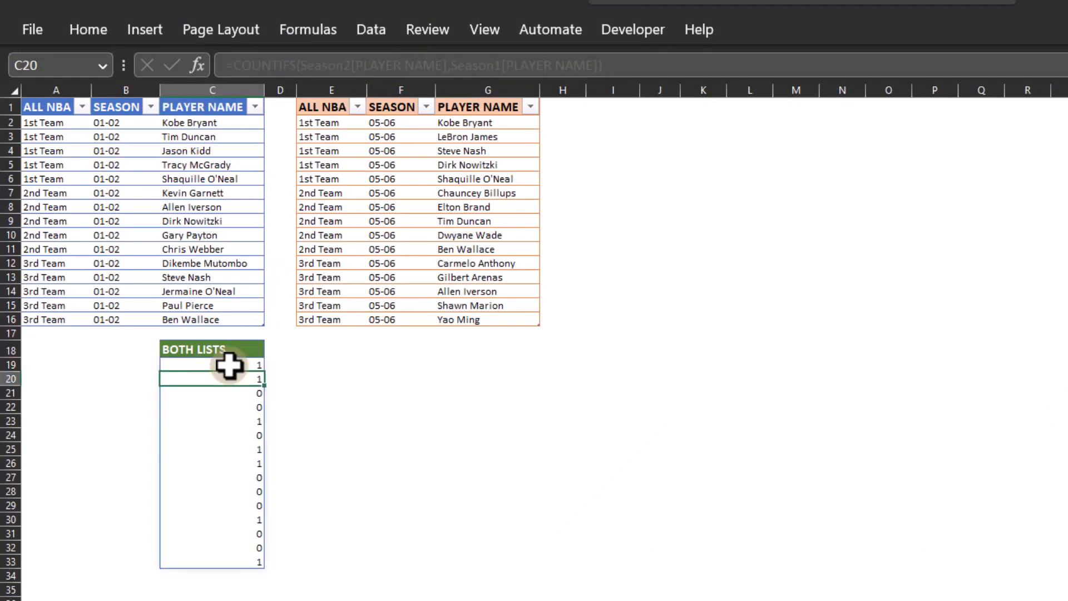
# Step: Wrap the COUNTIFS formula in C19 in FILTER, with Season1 as the array and "N/A" as the if-empty value
pyautogui.click(228, 365)
pyautogui.click(241, 65)
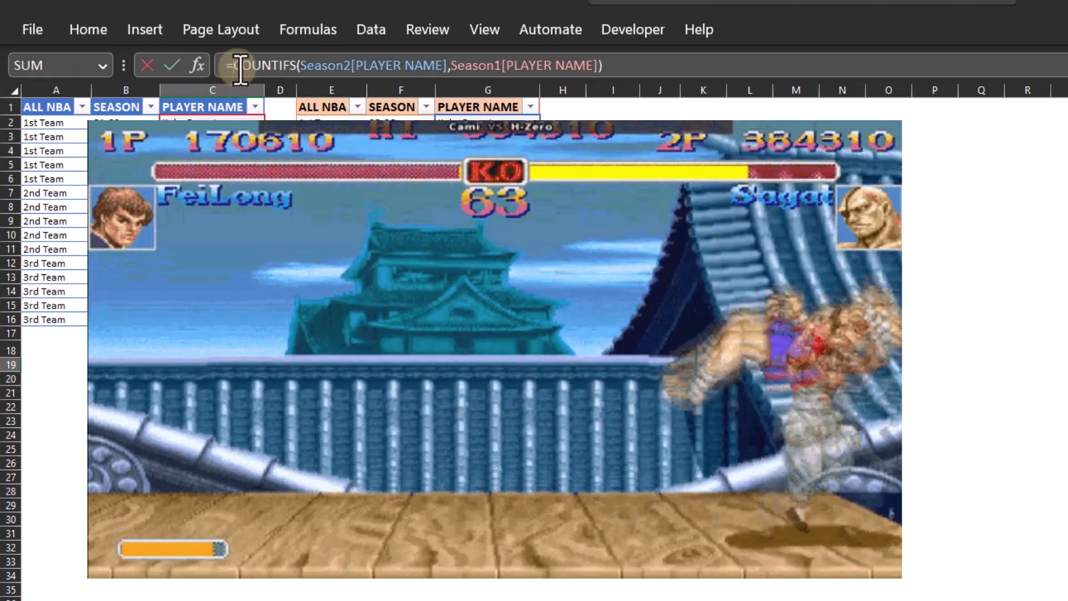
pyautogui.write('FILTER')
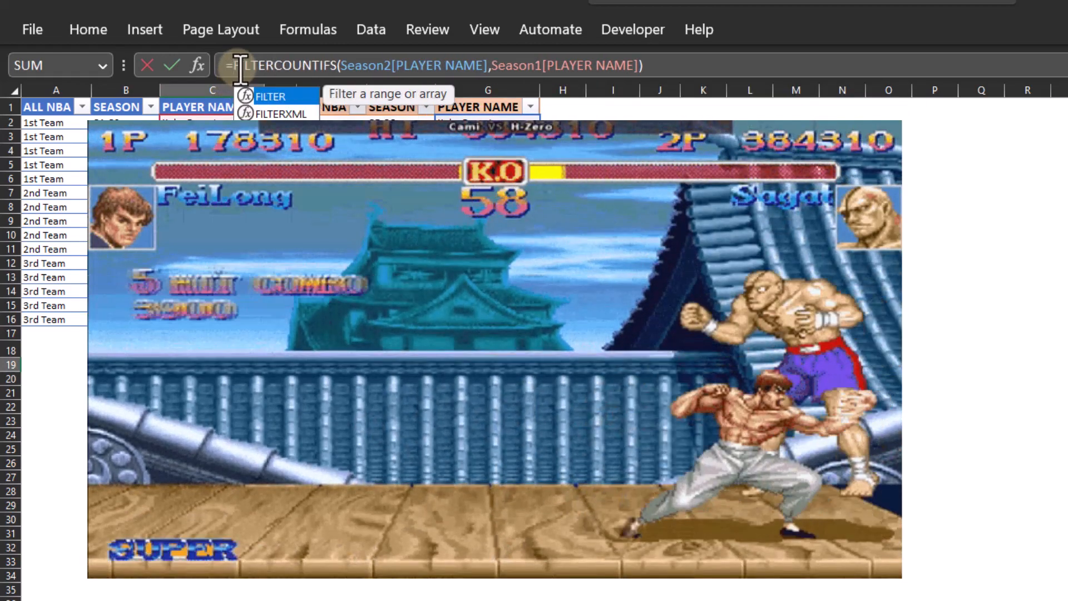
pyautogui.press('Tab')
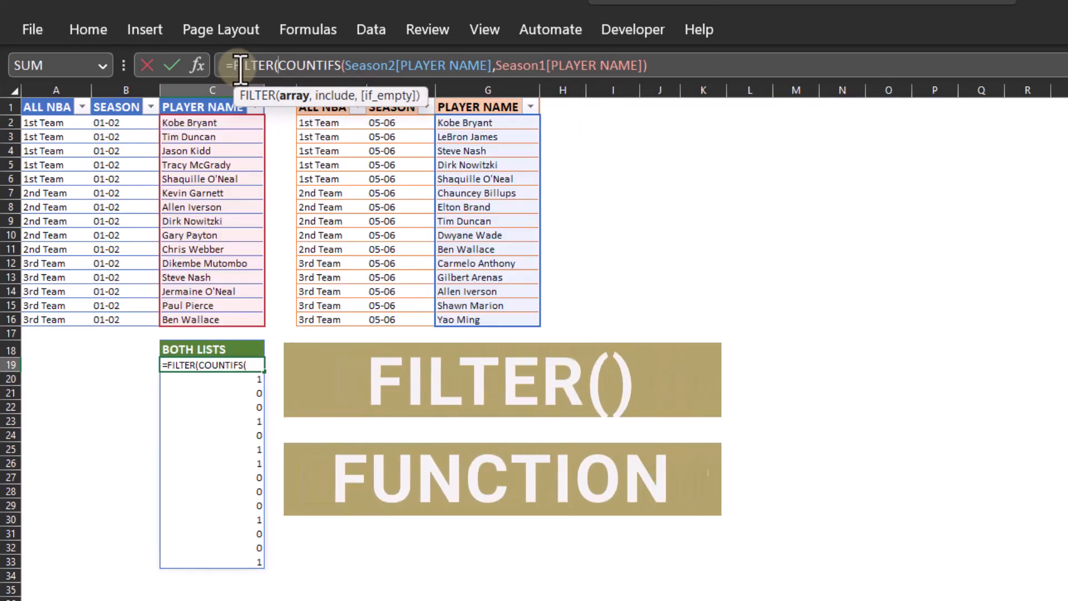
pyautogui.write('sEAS')
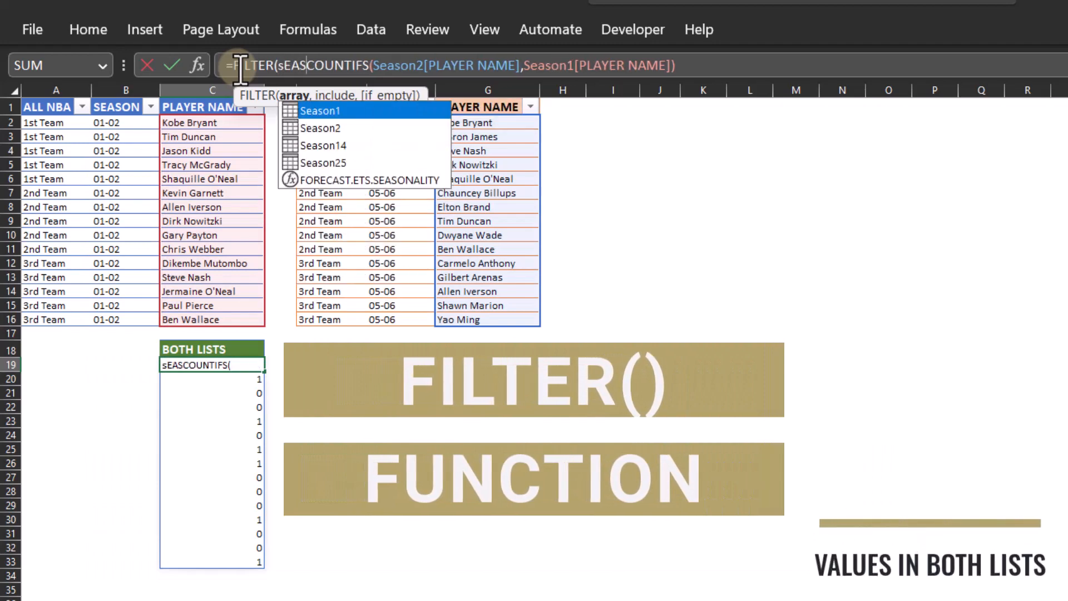
pyautogui.press('Tab')
pyautogui.write(',')
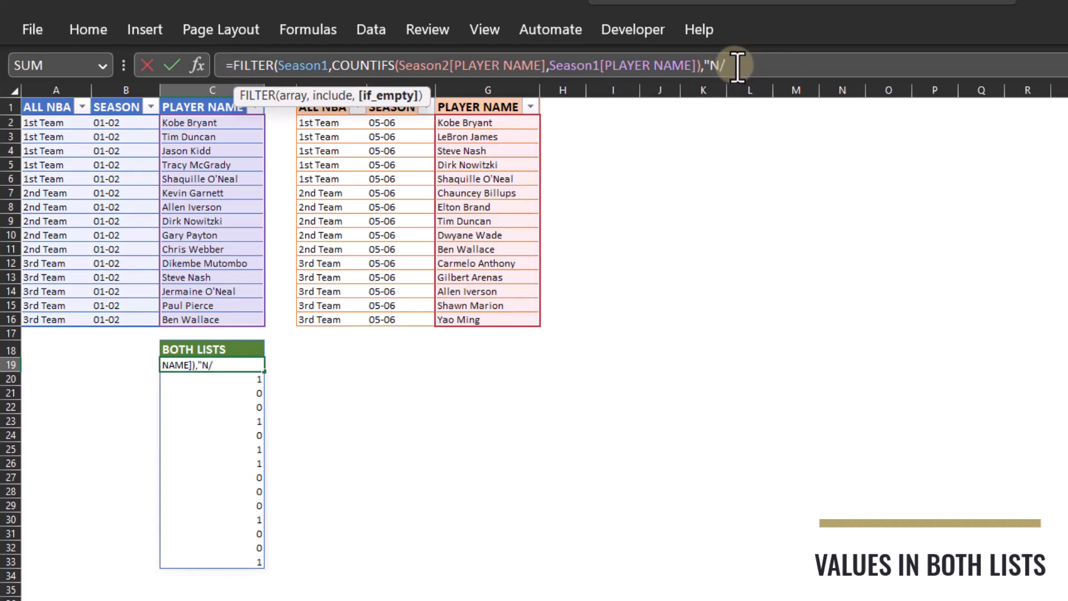
pyautogui.press('Return')
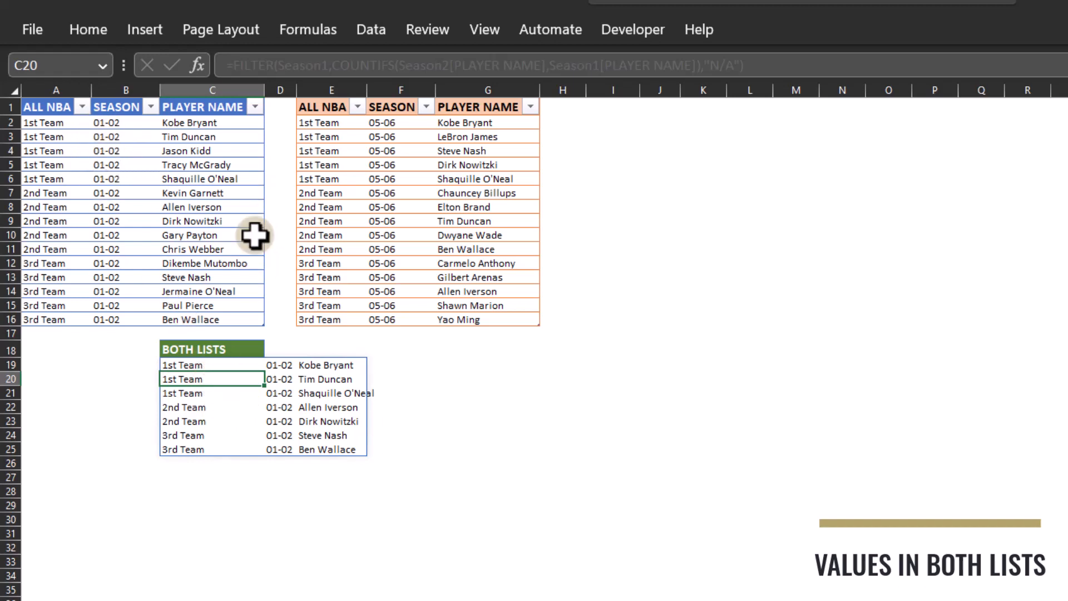
# Step: Wrap the FILTER formula in C19 in SORT with a sort index of 3
pyautogui.click(167, 365)
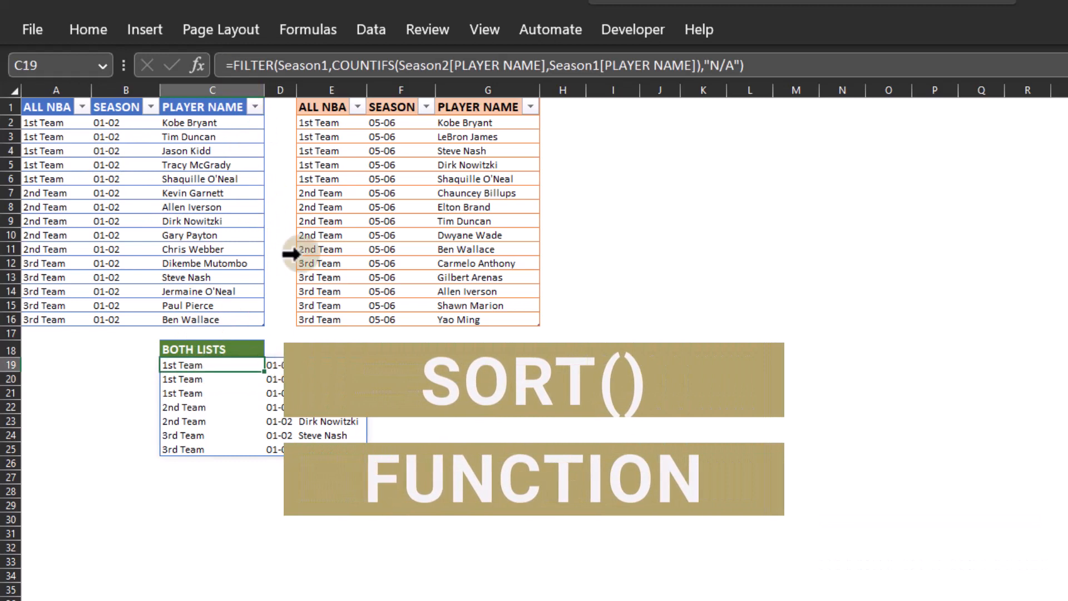
pyautogui.click(232, 65)
pyautogui.write('SORT')
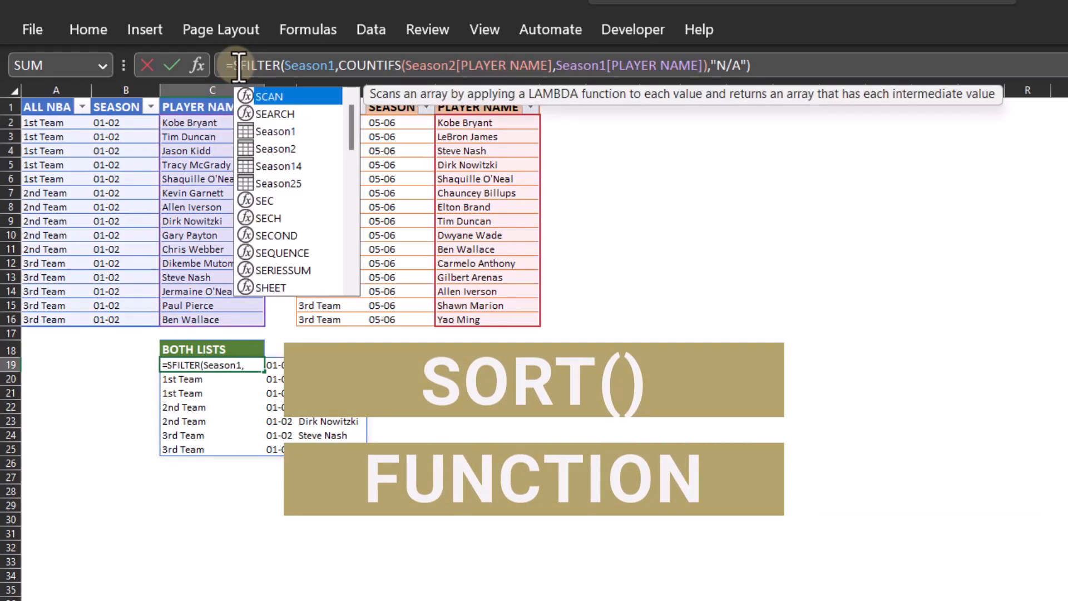
pyautogui.write('(')
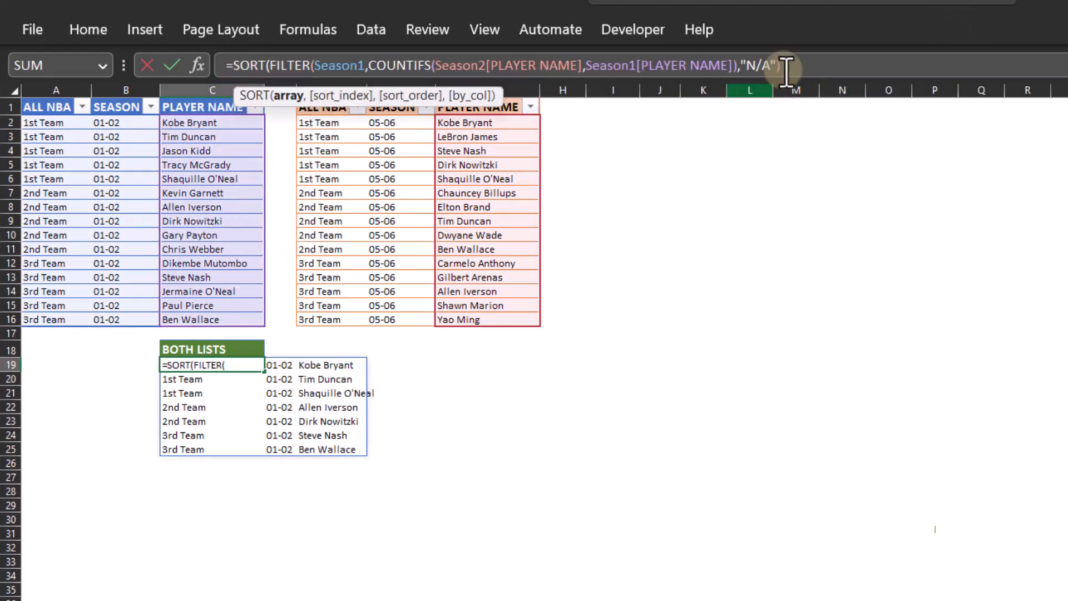
pyautogui.click(792, 65)
pyautogui.write(',3')
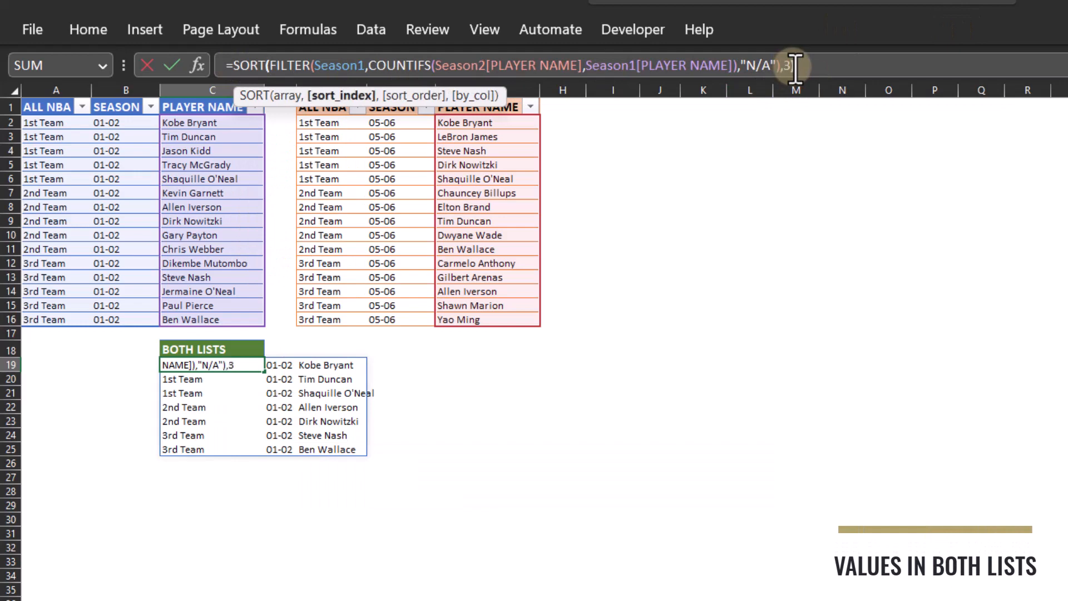
pyautogui.write(')')
pyautogui.press('Return')
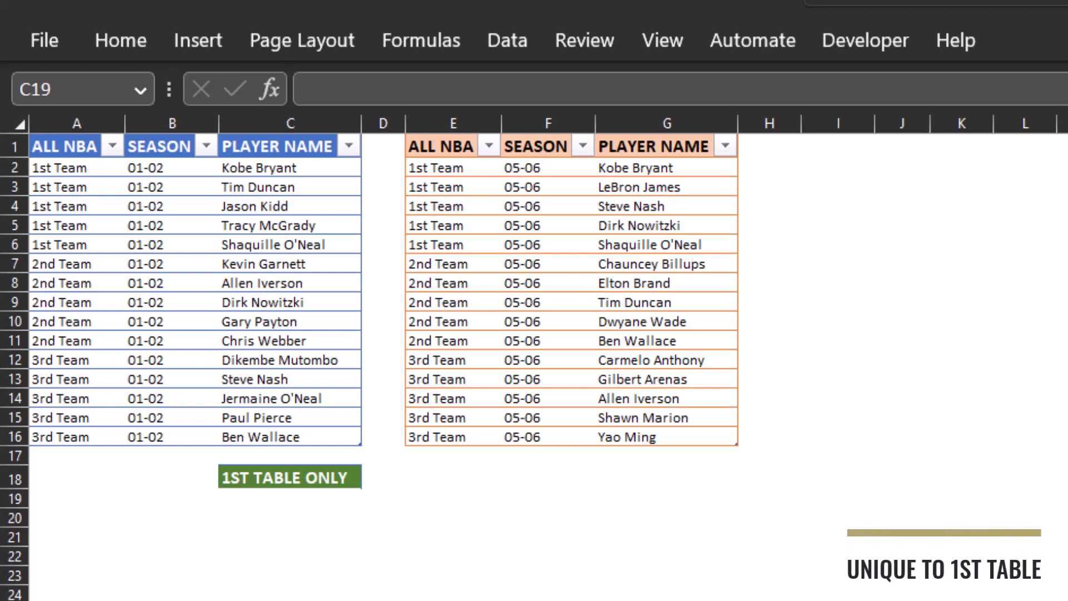
# Step: Under 1ST TABLE ONLY in C19, enter a COUNTIFS formula that checks Season2[PLAYER NAME] against Season1[PLAYER NAME]
pyautogui.click(333, 83)
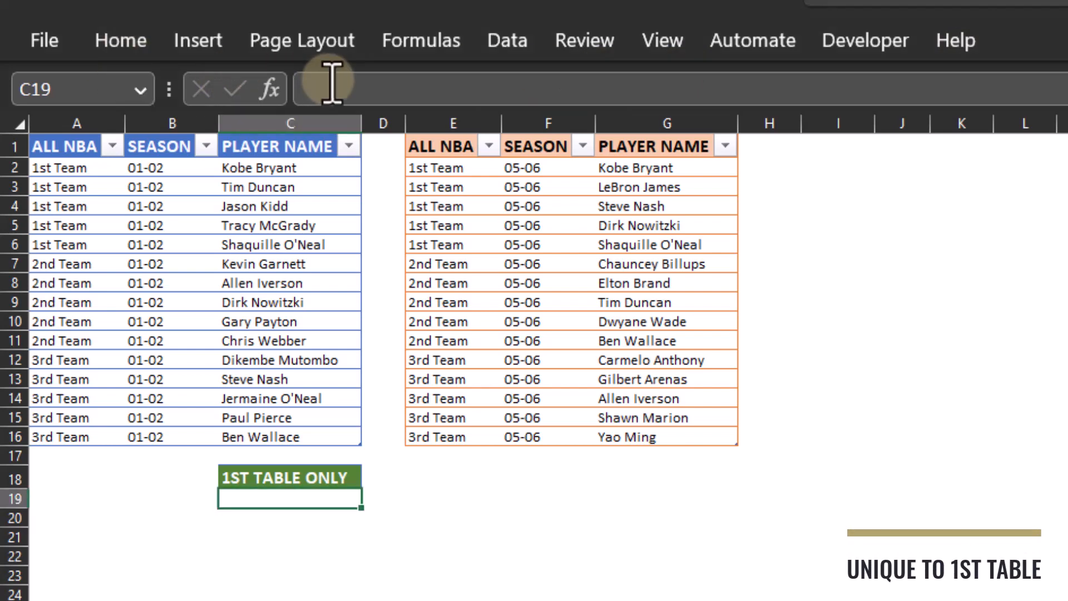
pyautogui.click(332, 83)
pyautogui.write('=CO')
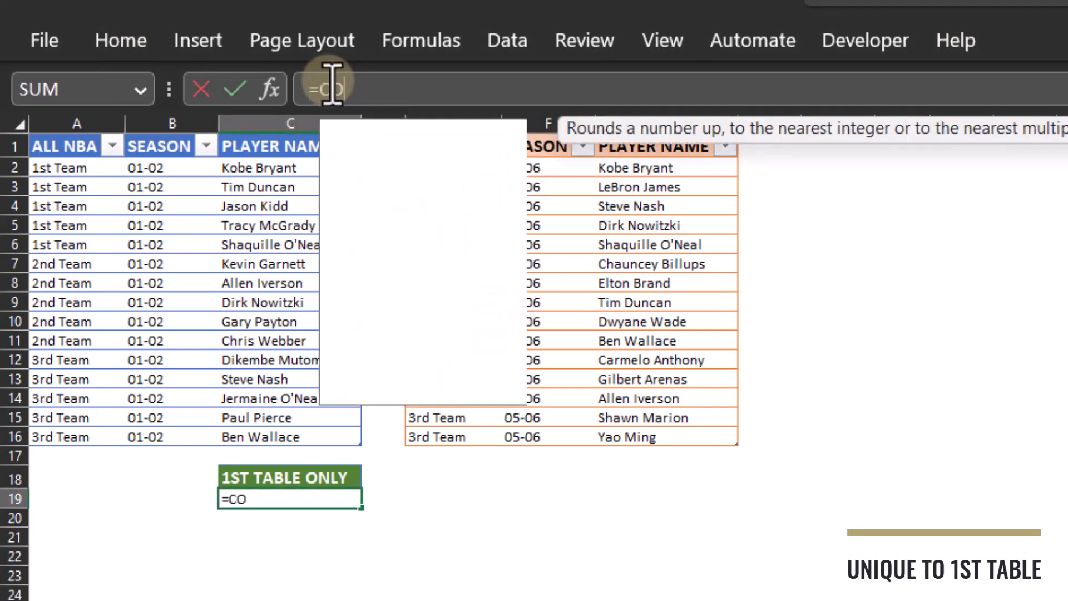
pyautogui.write('UNTIFS(')
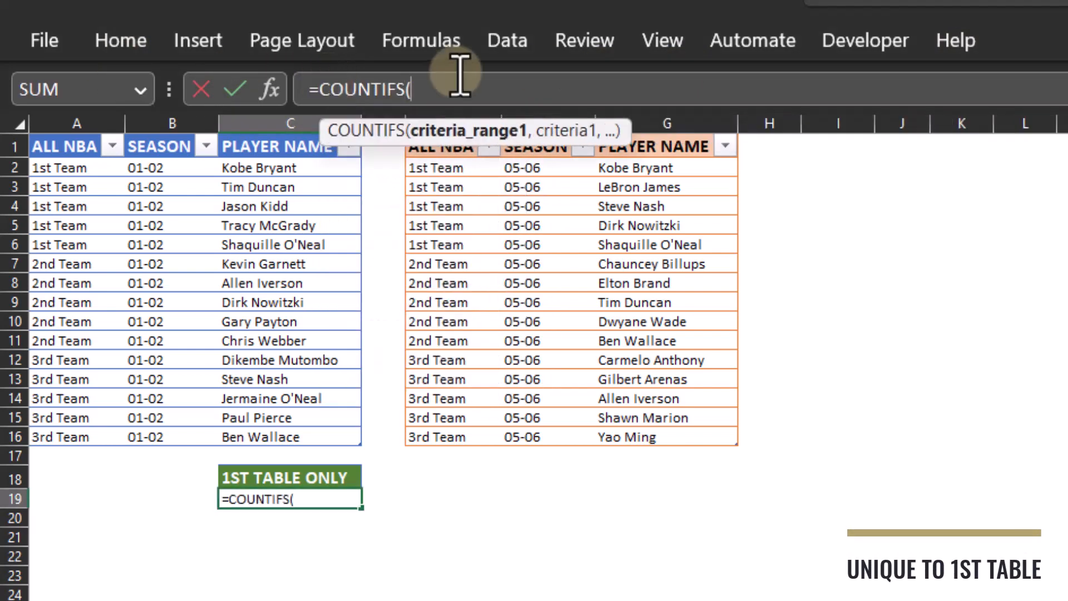
pyautogui.moveTo(649, 167); pyautogui.dragTo(650, 433)
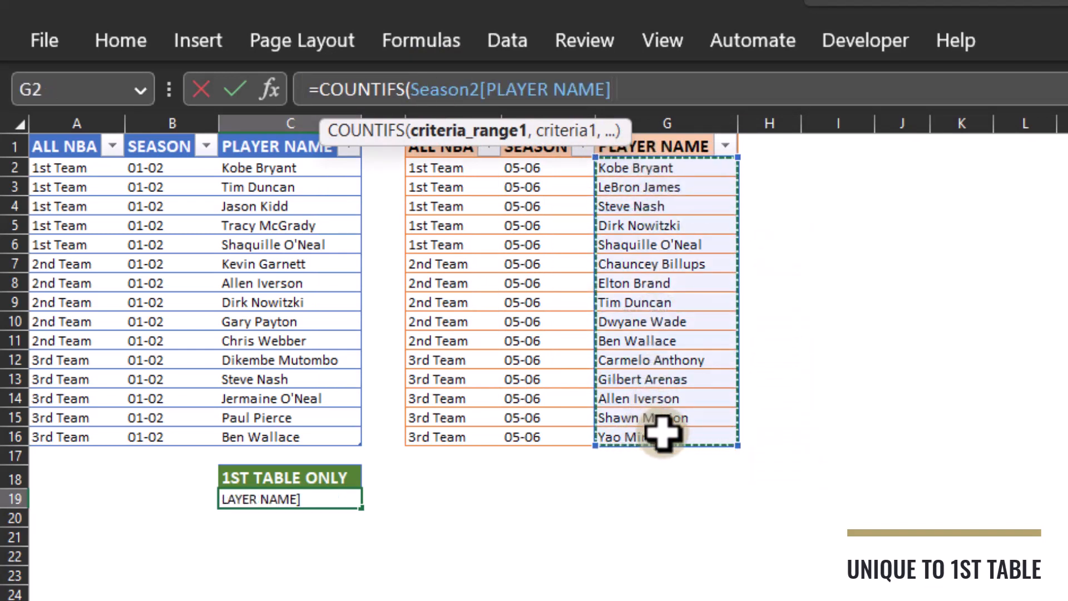
pyautogui.write(',')
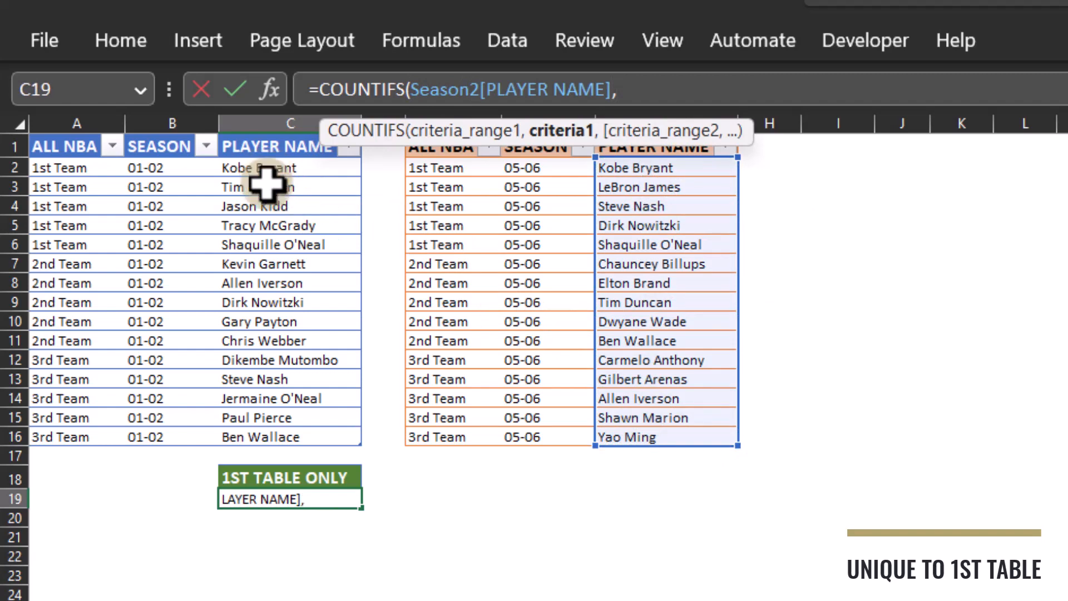
pyautogui.moveTo(267, 170); pyautogui.dragTo(283, 429)
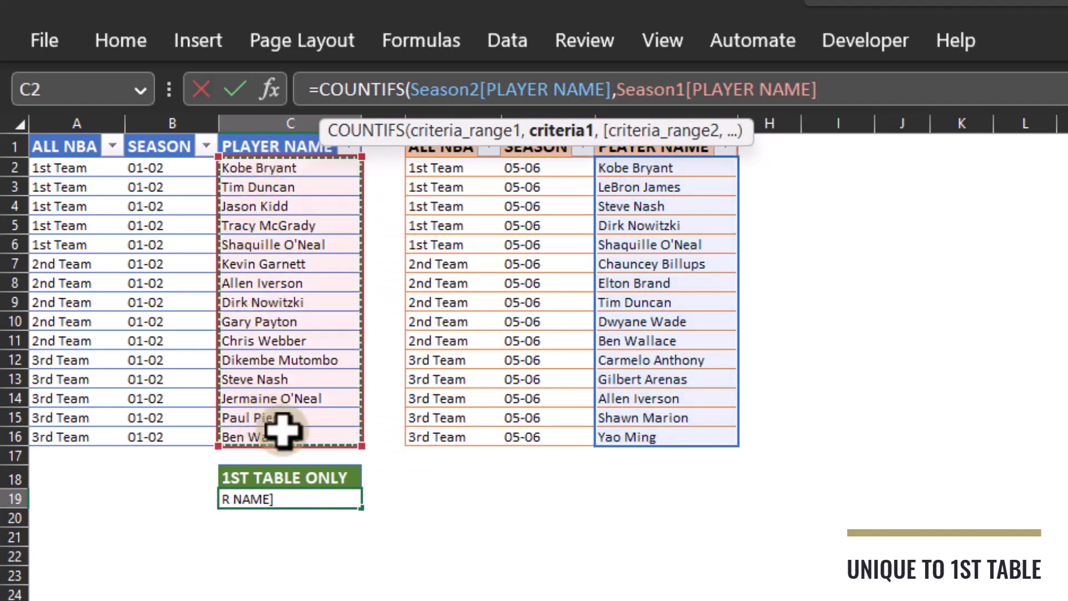
pyautogui.write(')')
pyautogui.press('Return')
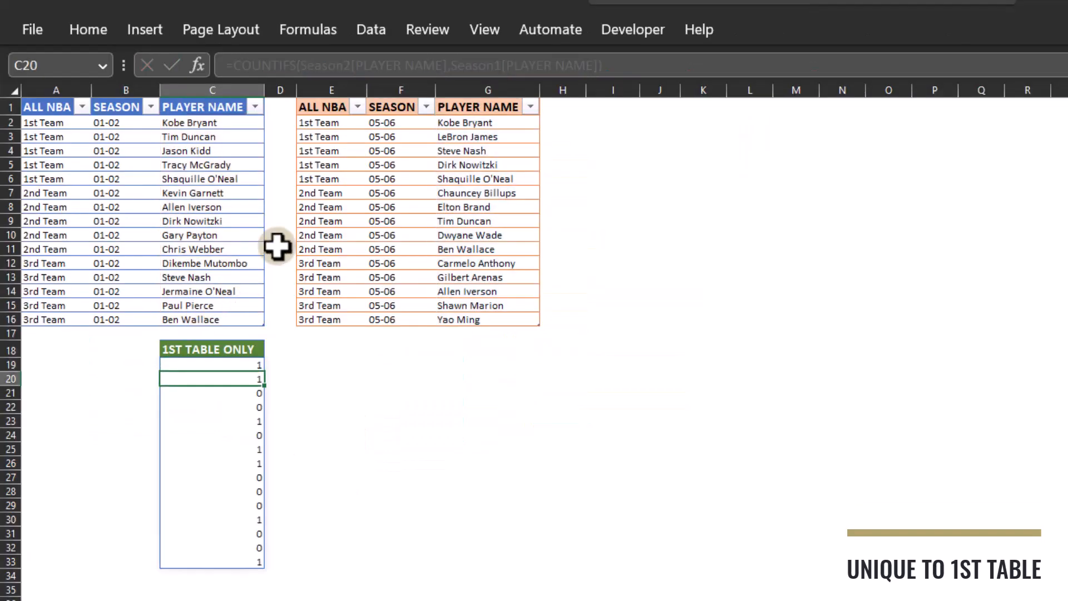
# Step: Wrap the COUNTIFS formula under 1ST TABLE ONLY in the NOT function
pyautogui.click(204, 366)
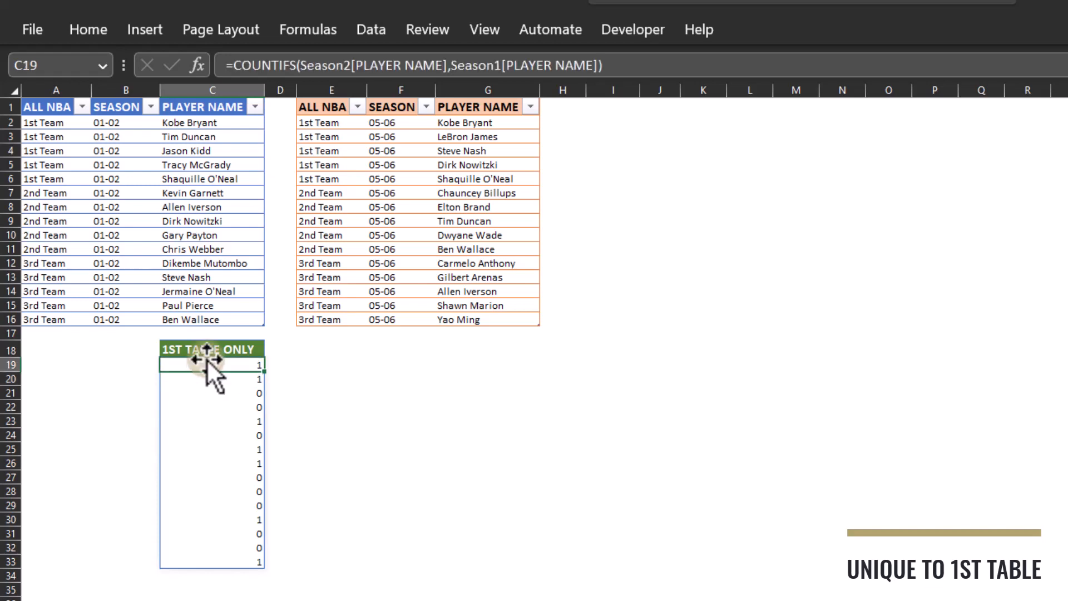
pyautogui.click(239, 65)
pyautogui.write('NOT(')
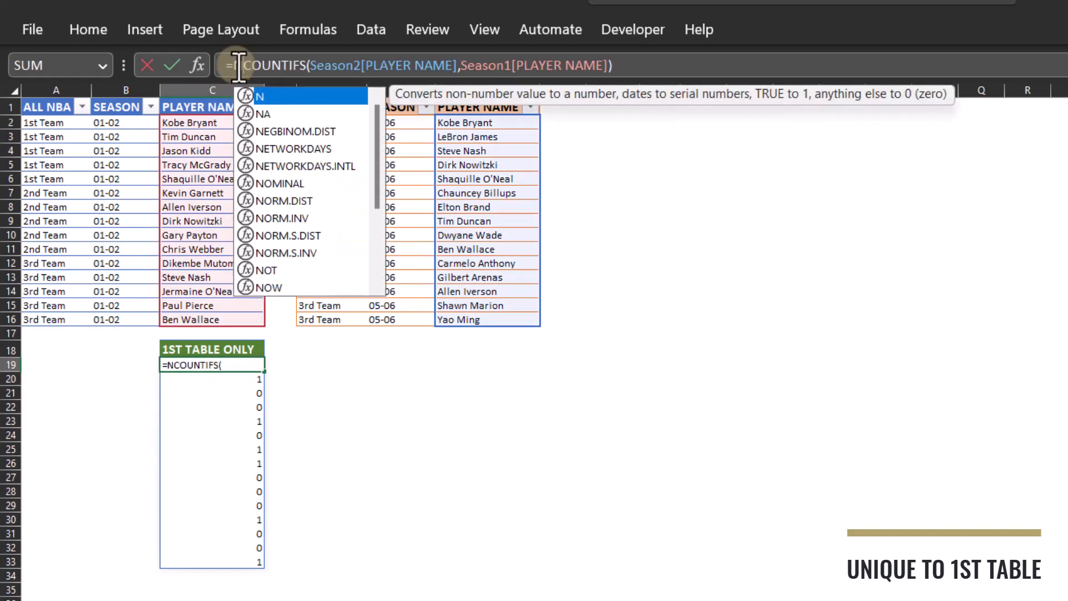
pyautogui.click(653, 65)
pyautogui.write(')')
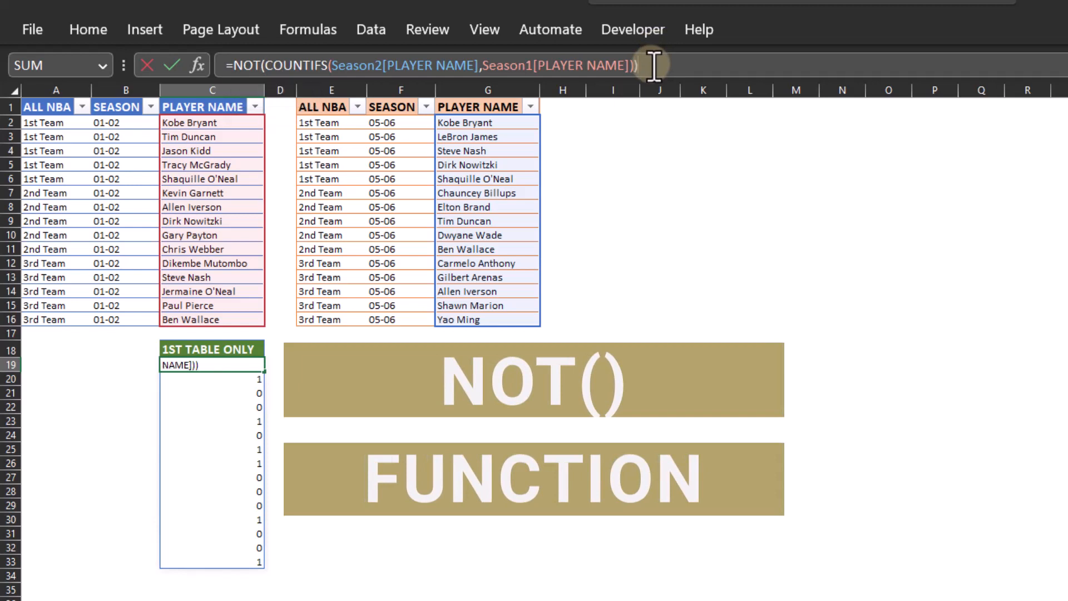
pyautogui.press('Return')
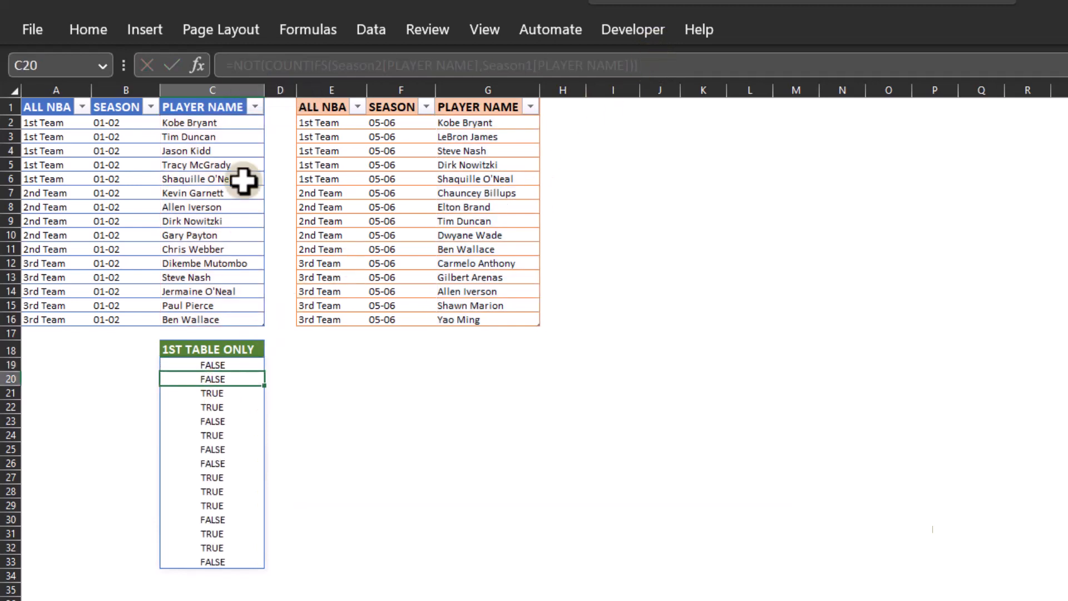
# Step: Wrap the NOT formula under 1ST TABLE ONLY in FILTER, with Season1 as the array and "N/A" as the if-empty value
pyautogui.click(221, 364)
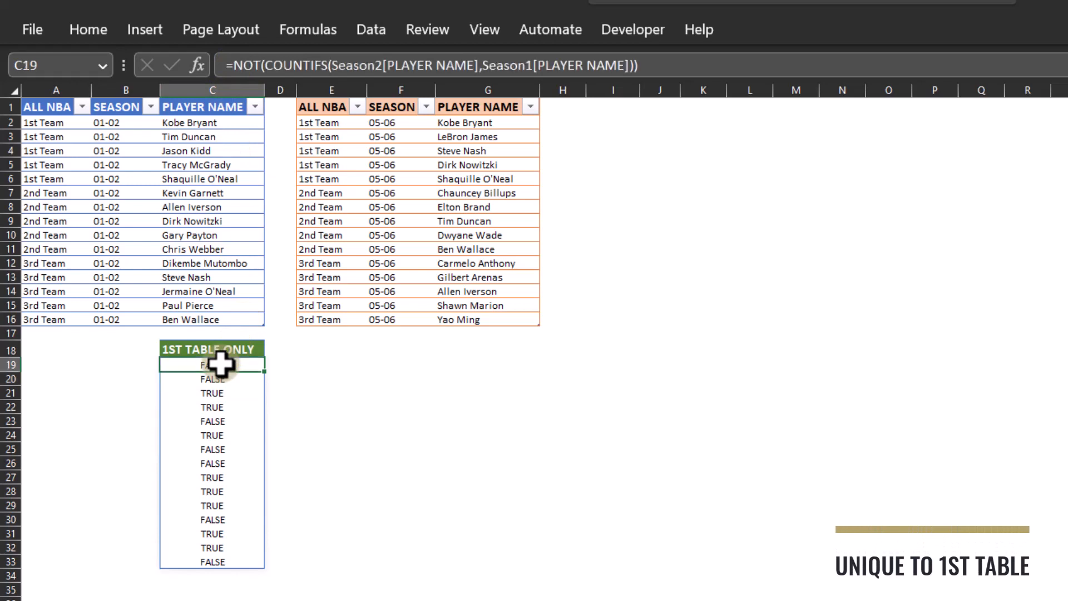
pyautogui.click(234, 65)
pyautogui.write('FILTER(')
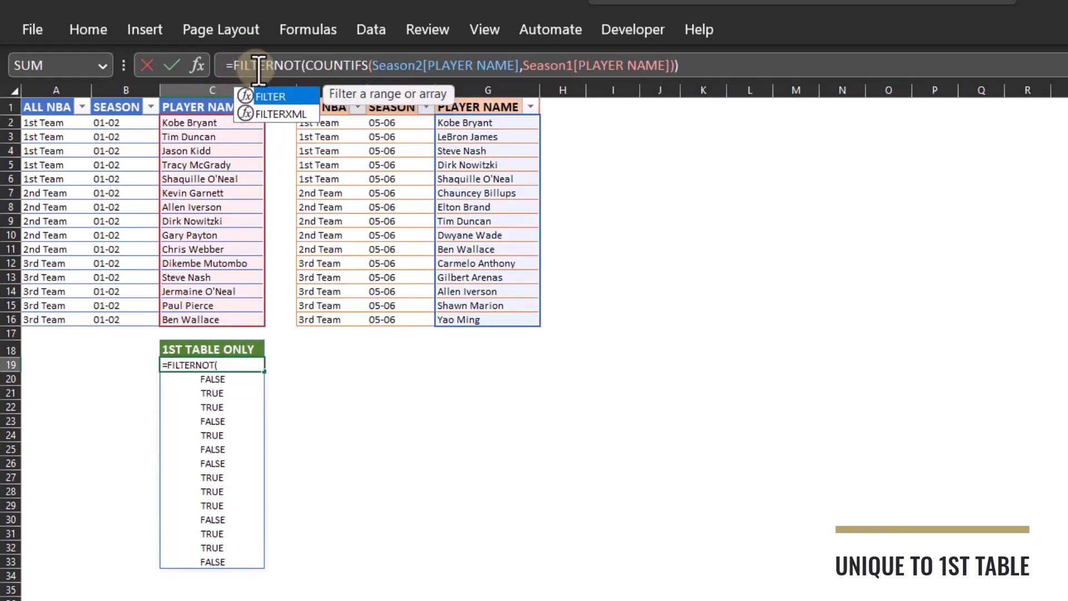
pyautogui.write('SEAON')
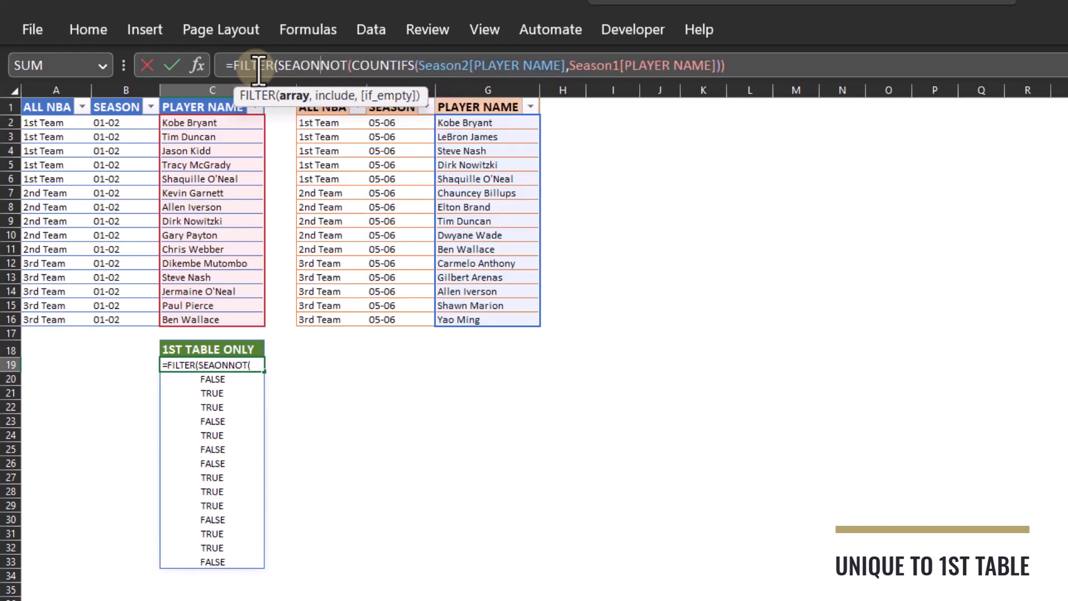
pyautogui.press('BackSpace')
pyautogui.press('BackSpace')
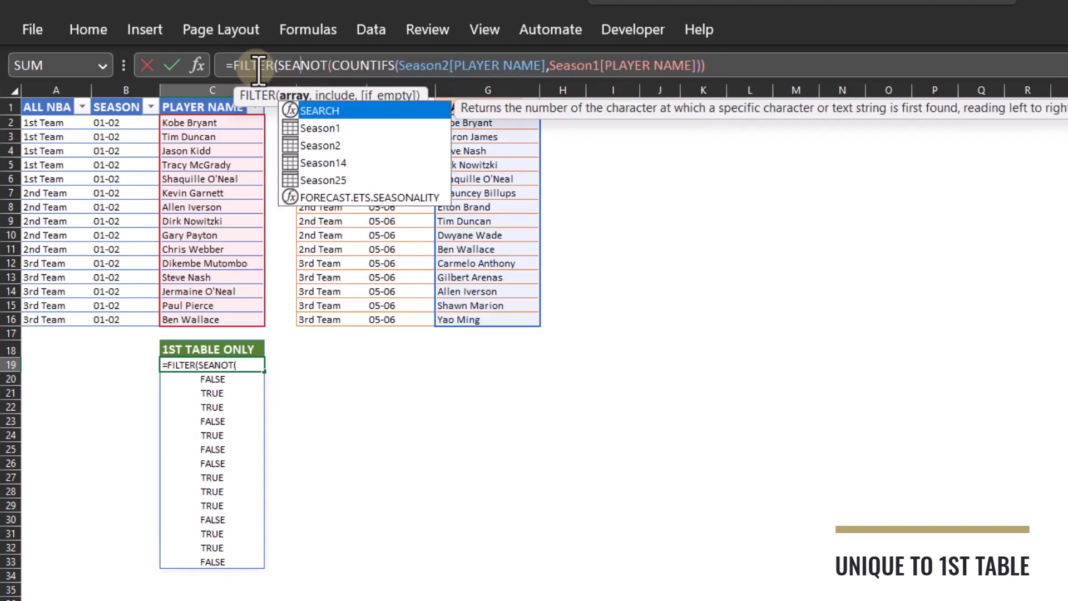
pyautogui.press('Down')
pyautogui.press('Tab')
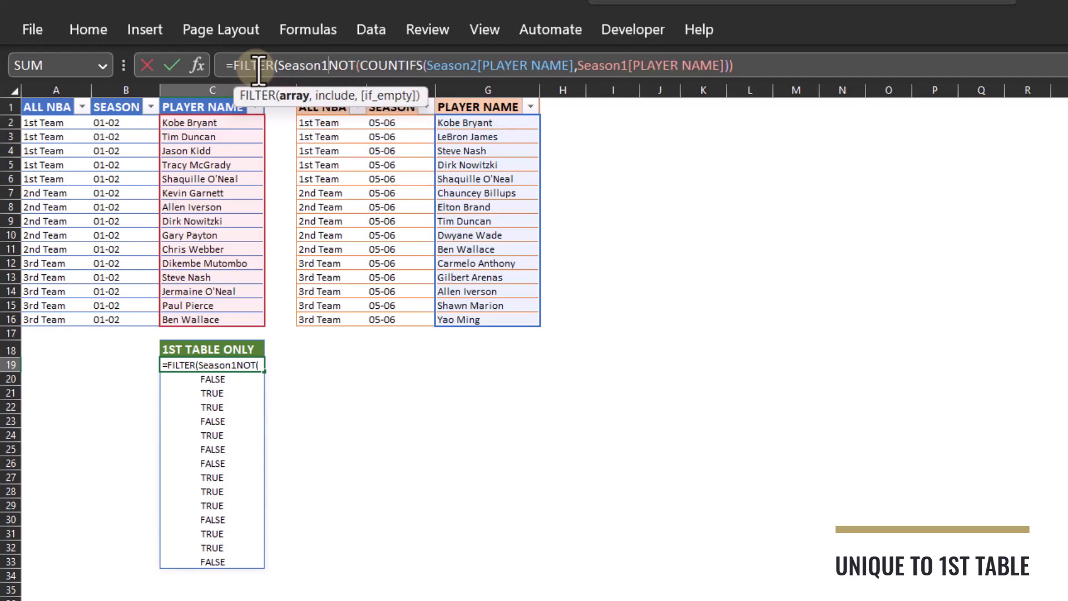
pyautogui.write(',')
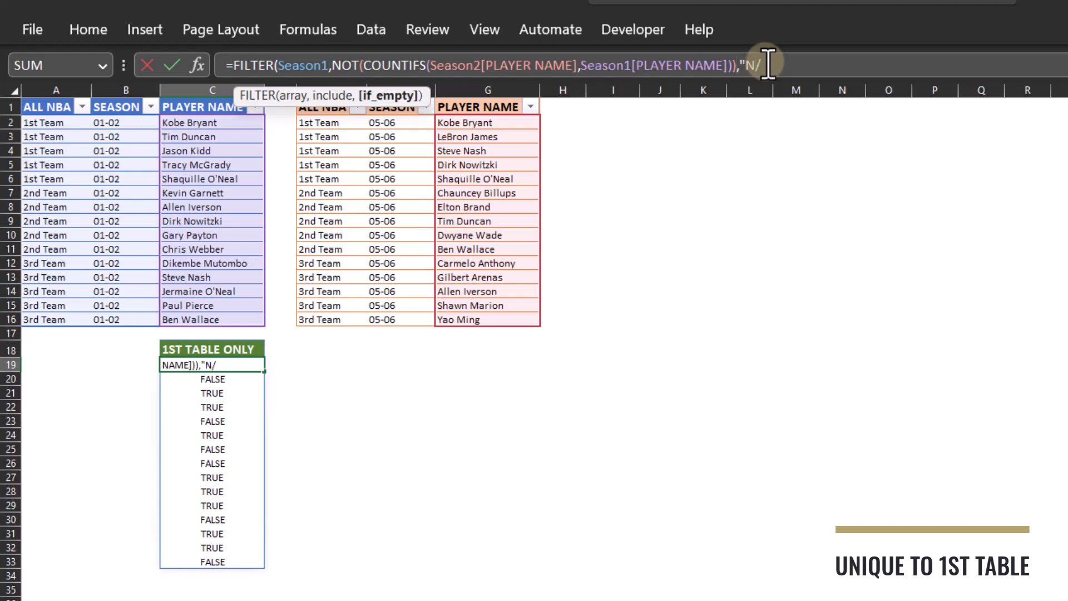
pyautogui.press('Return')
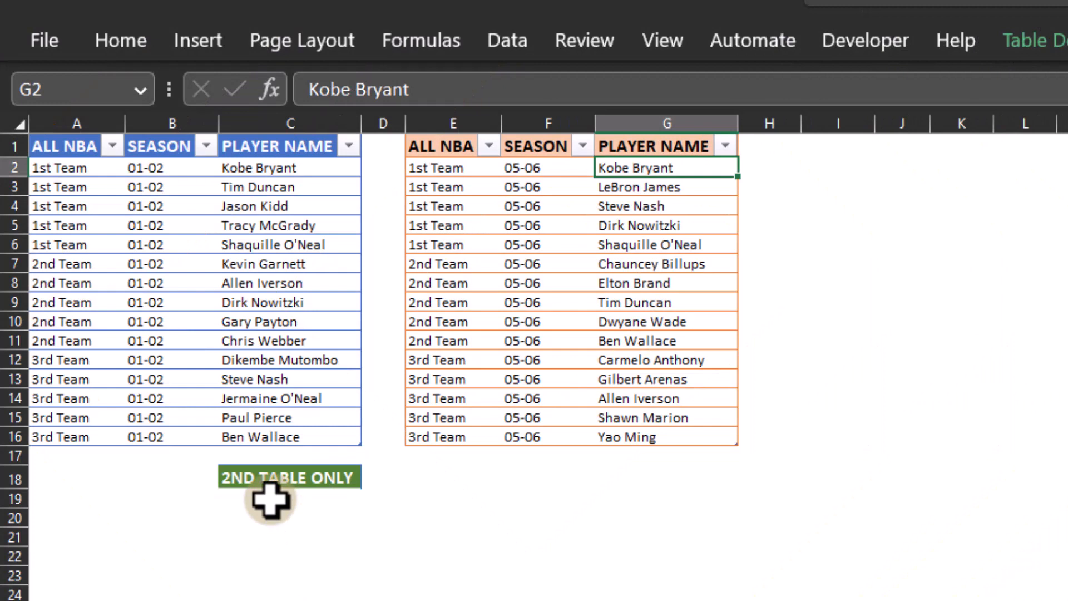
# Step: Under 2ND TABLE ONLY in C19, enter a COUNTIFS formula that checks Season1[PLAYER NAME] against Season2[PLAYER NAME]
pyautogui.click(270, 499)
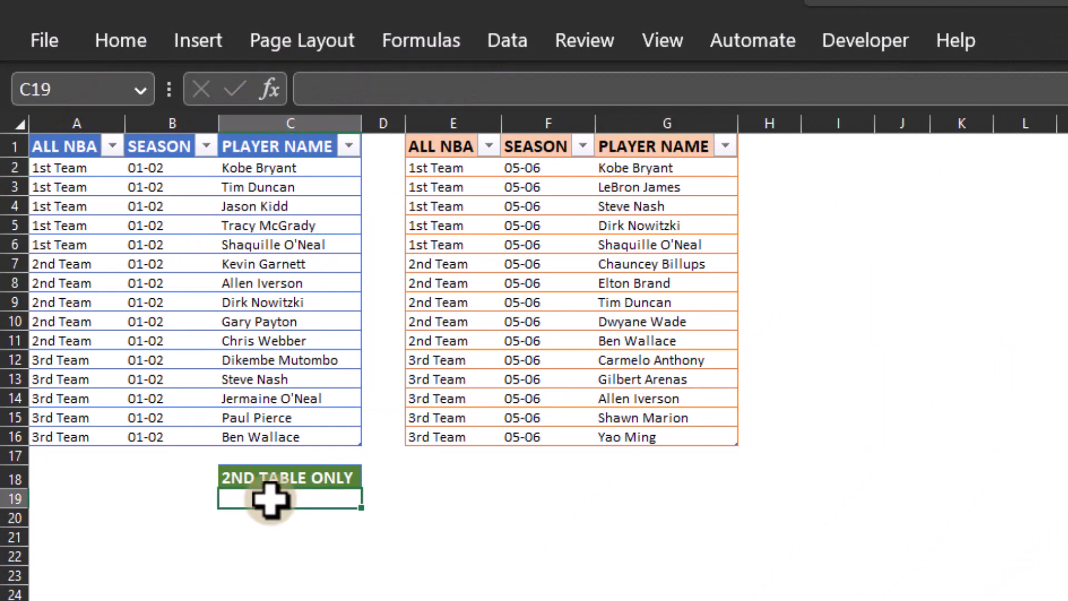
pyautogui.click(406, 86)
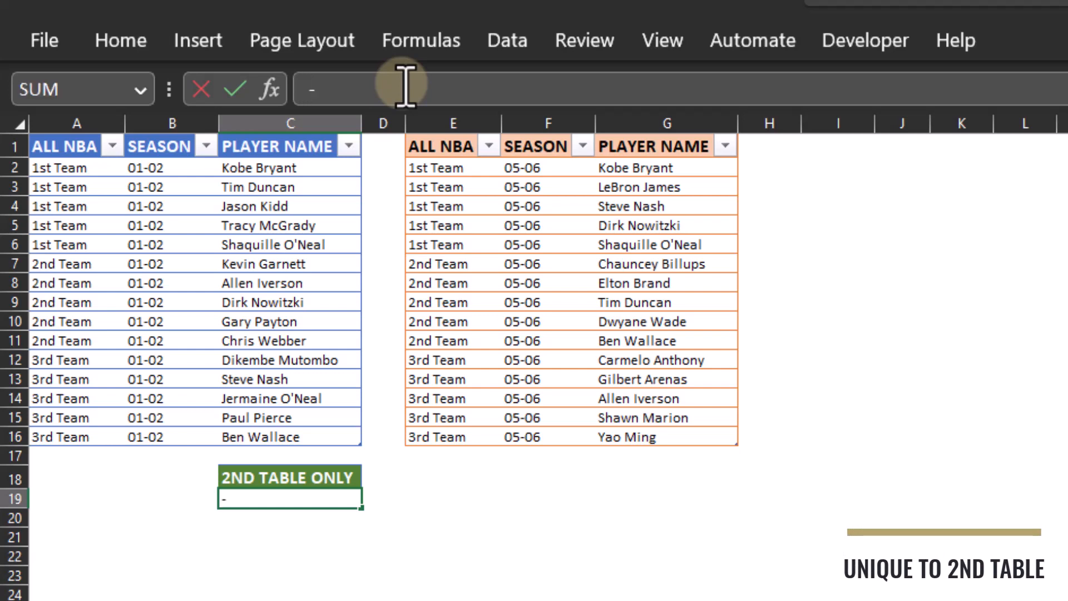
pyautogui.write('COUN')
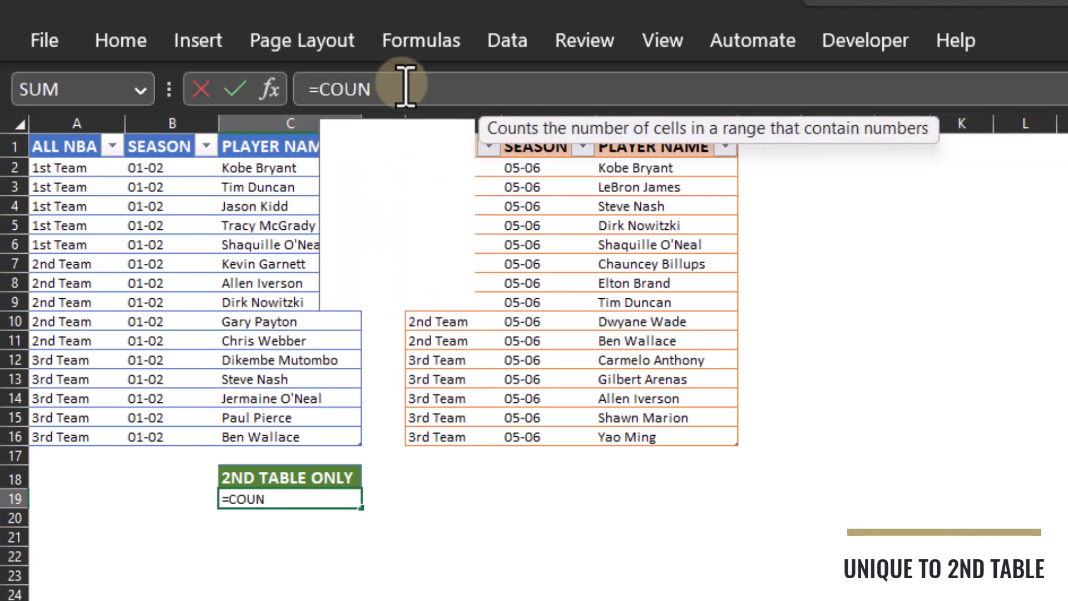
pyautogui.write('TIFS(')
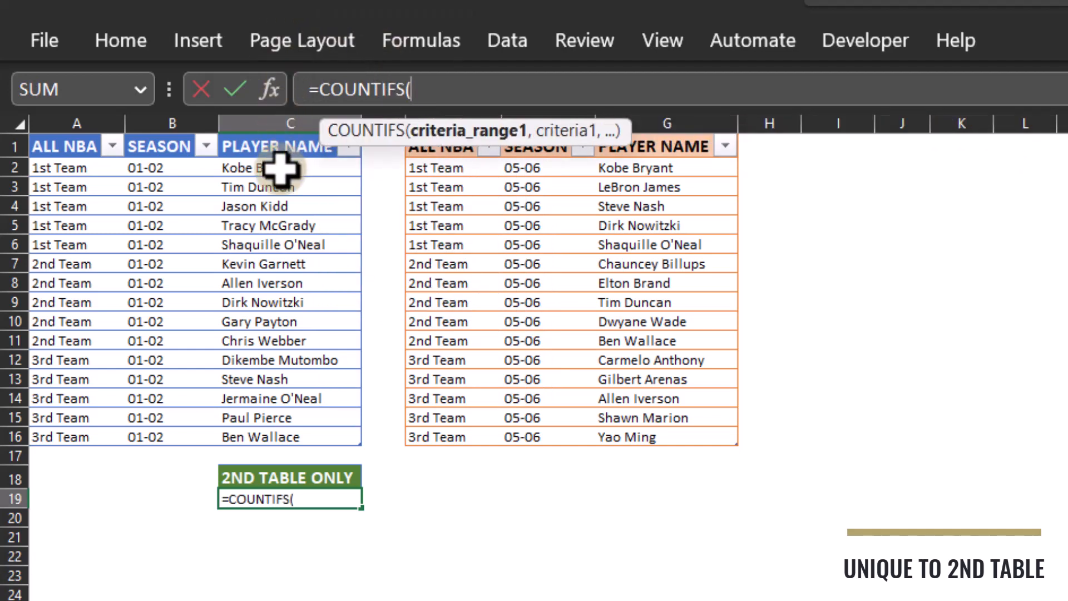
pyautogui.click(248, 168)
pyautogui.moveTo(248, 168); pyautogui.dragTo(260, 434)
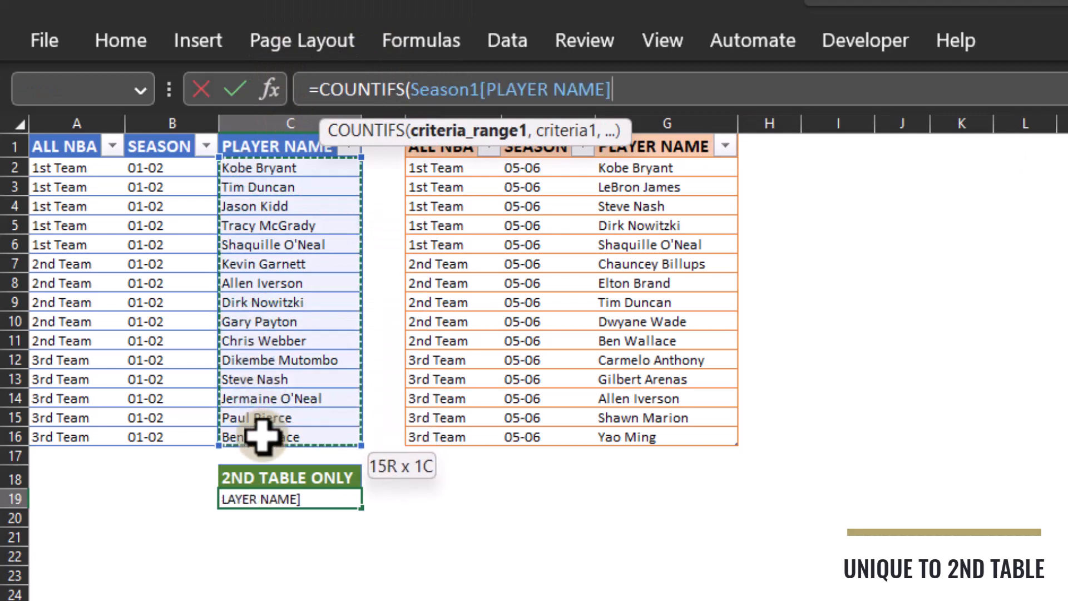
pyautogui.write(',')
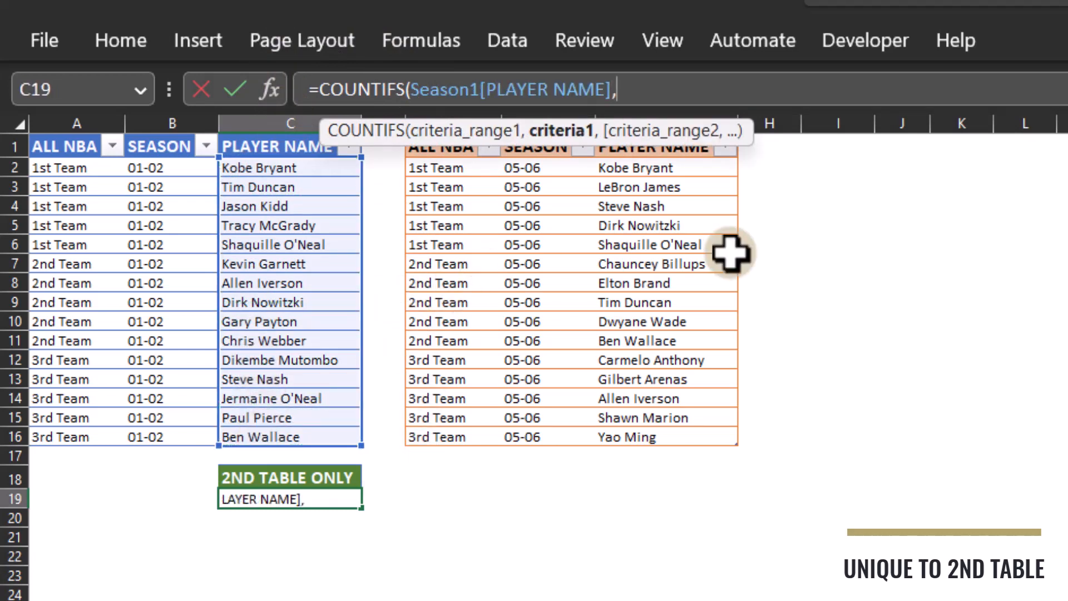
pyautogui.moveTo(632, 171); pyautogui.dragTo(638, 444)
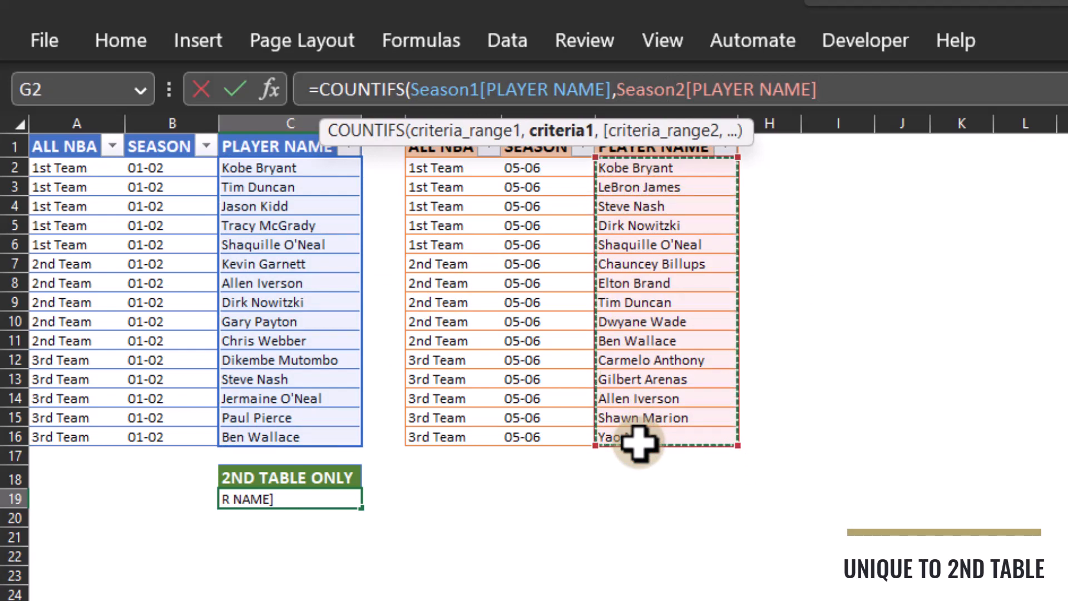
pyautogui.press('Return')
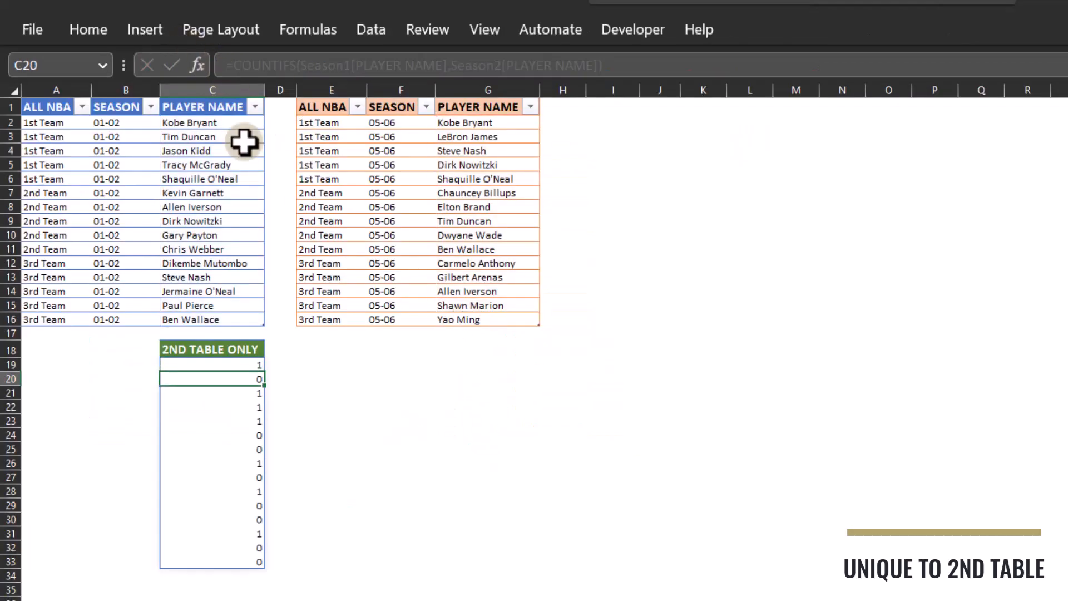
# Step: Wrap the COUNTIFS formula under 2ND TABLE ONLY in the NOT function
pyautogui.click(239, 364)
pyautogui.click(233, 66)
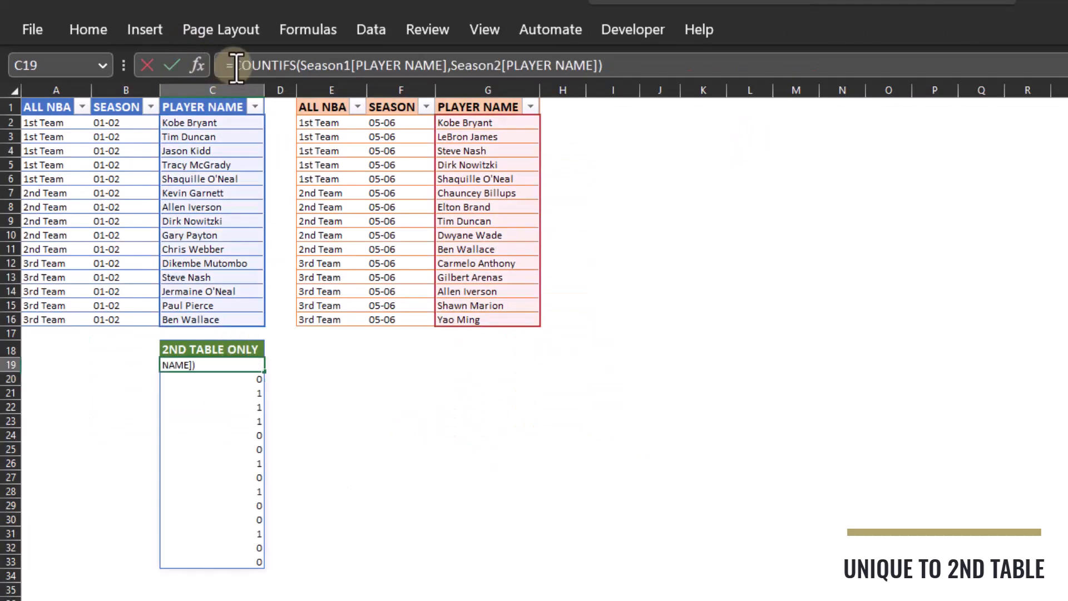
pyautogui.write('NOT(')
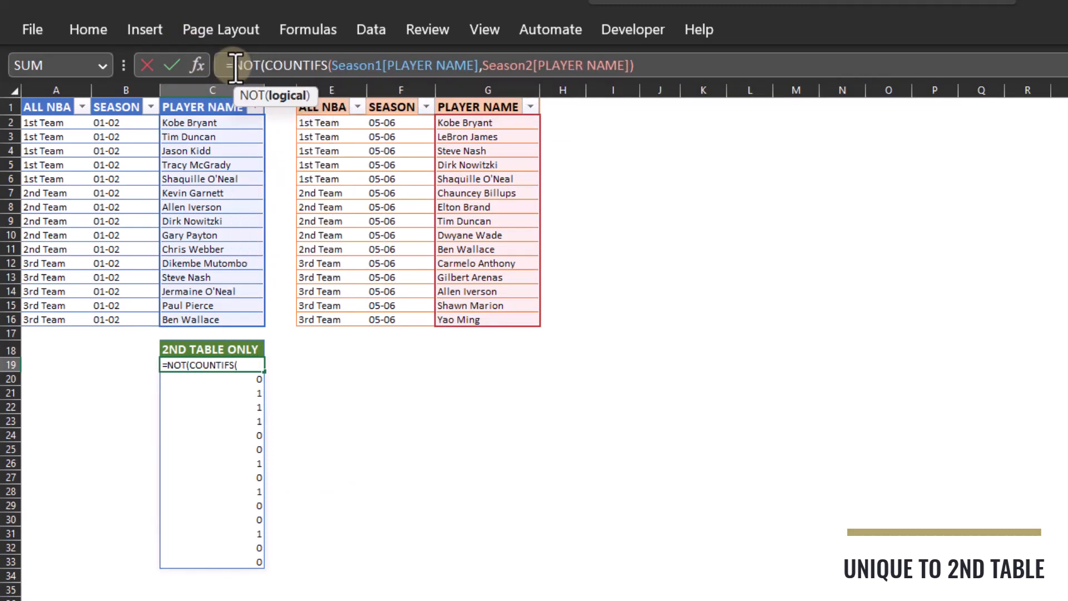
pyautogui.click(647, 68)
pyautogui.write(')')
pyautogui.press('Return')
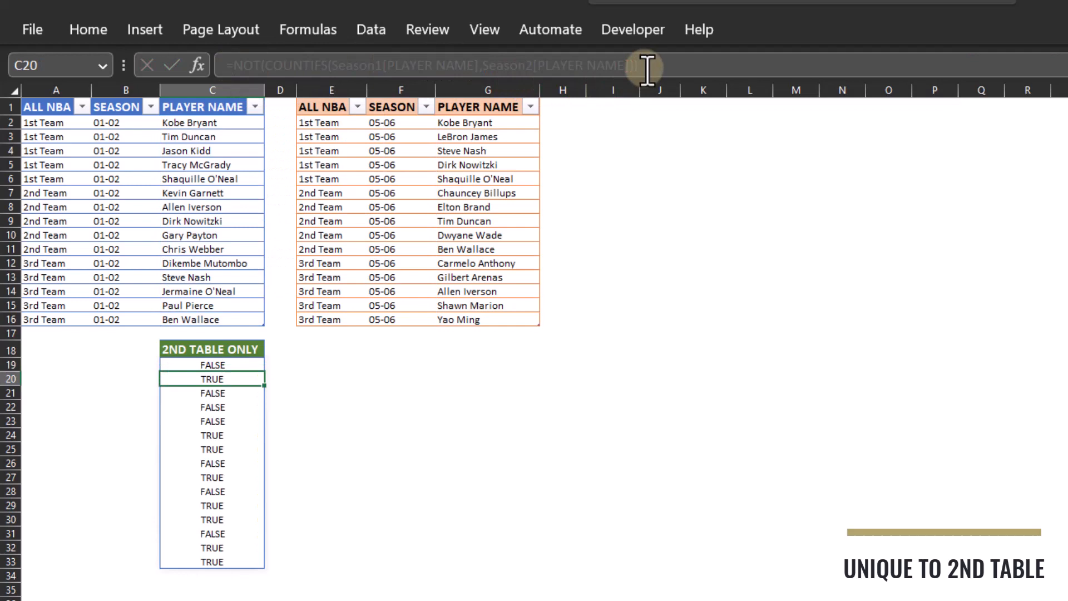
# Step: Wrap the NOT formula under 2ND TABLE ONLY in FILTER, with Season2 as the array and "N/A" as the if-empty value
pyautogui.click(241, 364)
pyautogui.click(235, 65)
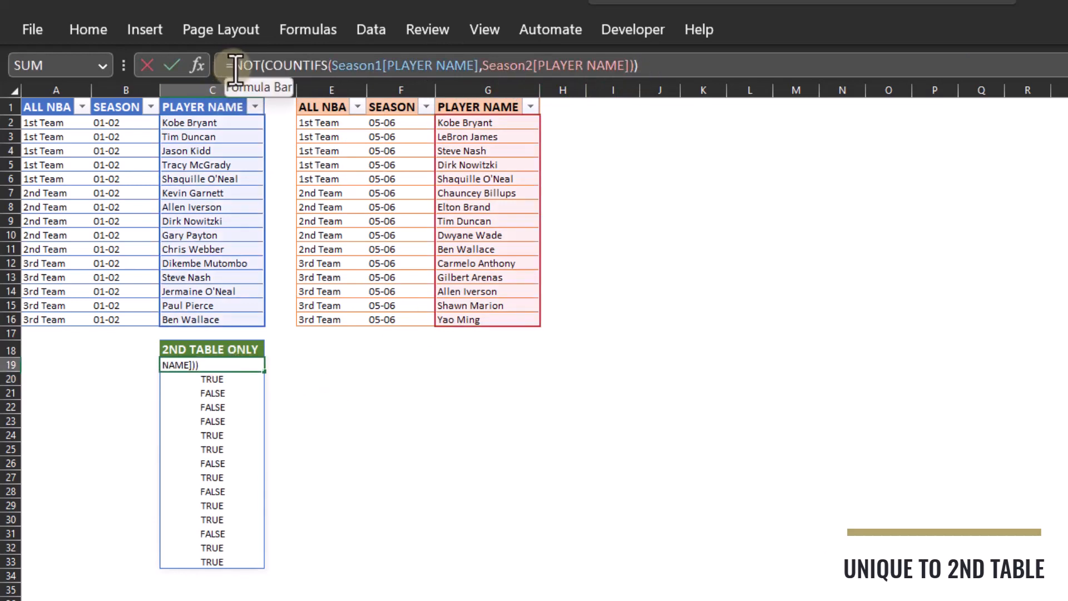
pyautogui.write('FILTER')
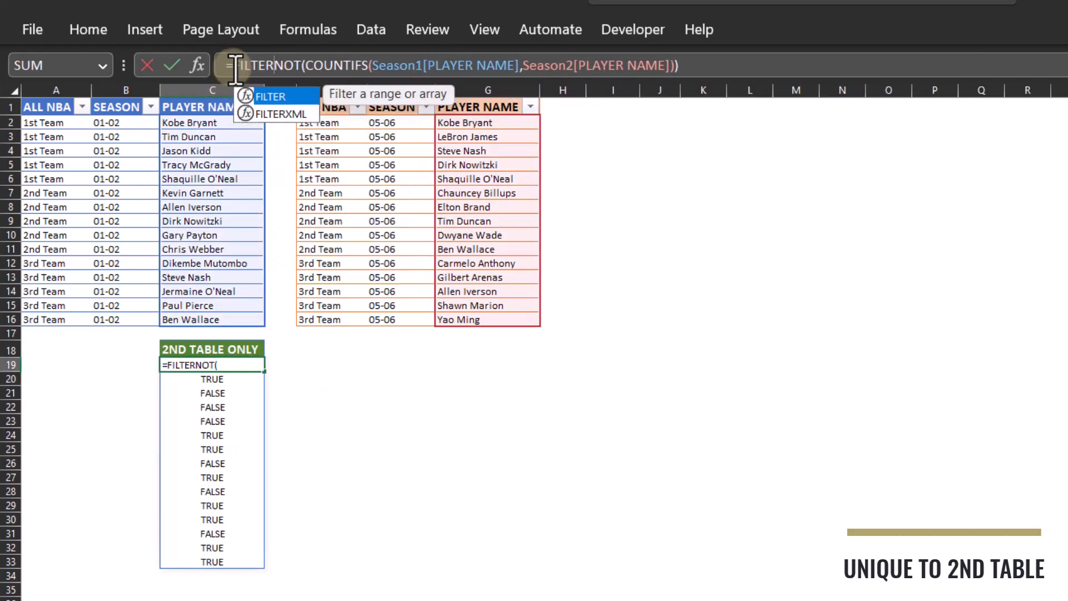
pyautogui.write('(')
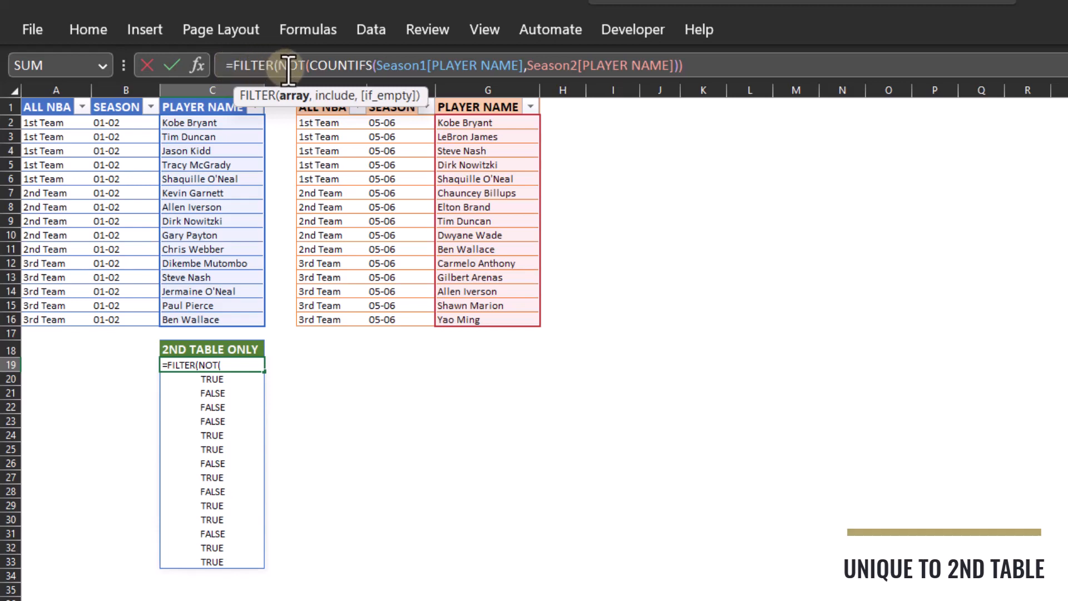
pyautogui.write('SEAS')
pyautogui.write('O')
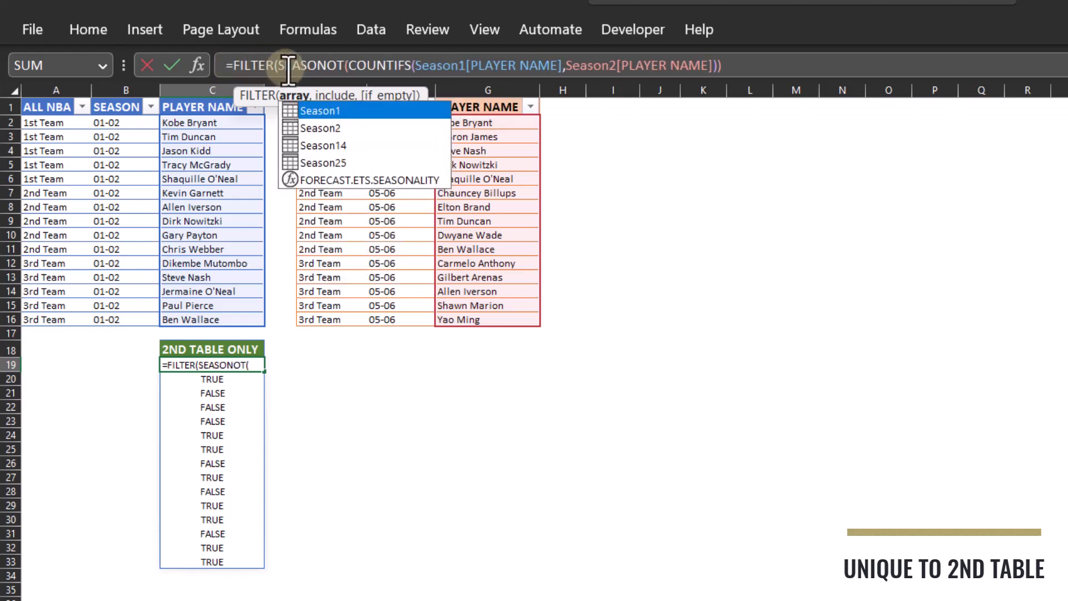
pyautogui.press('Down')
pyautogui.press('Tab')
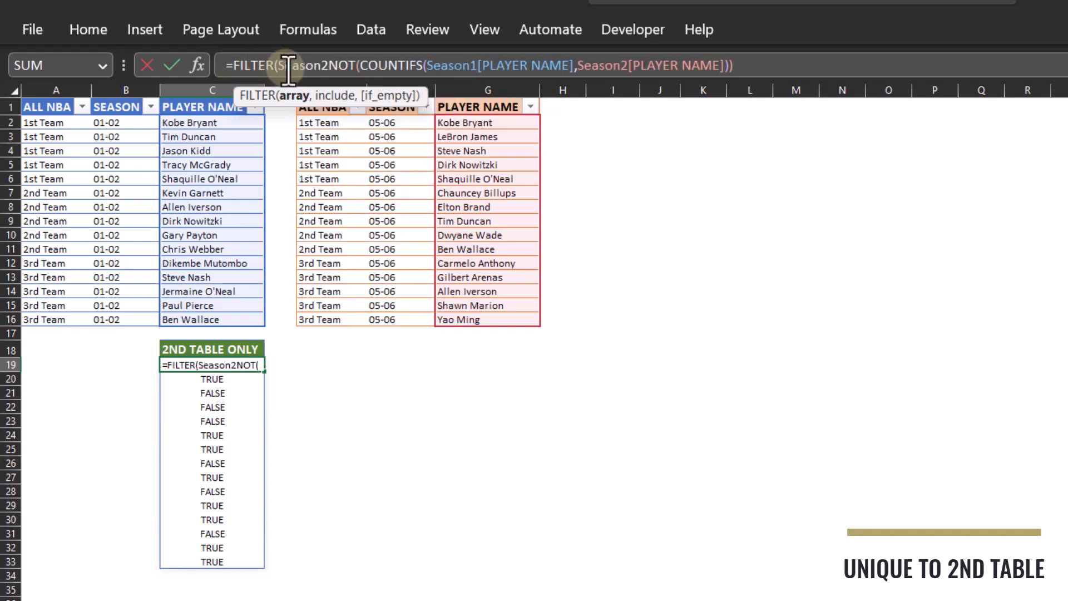
pyautogui.write(',')
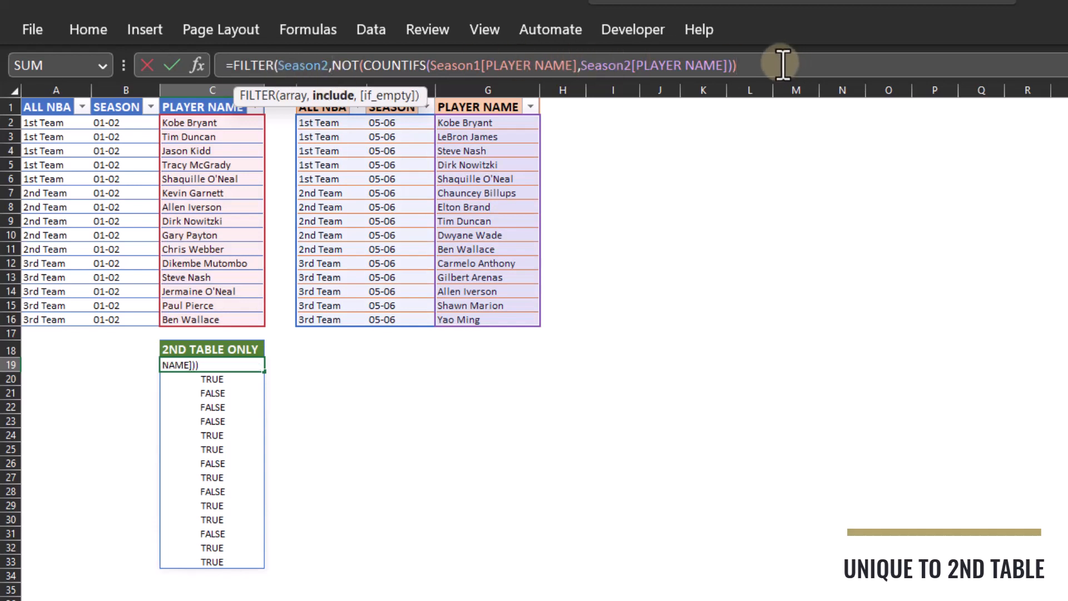
pyautogui.write(',"N/A')
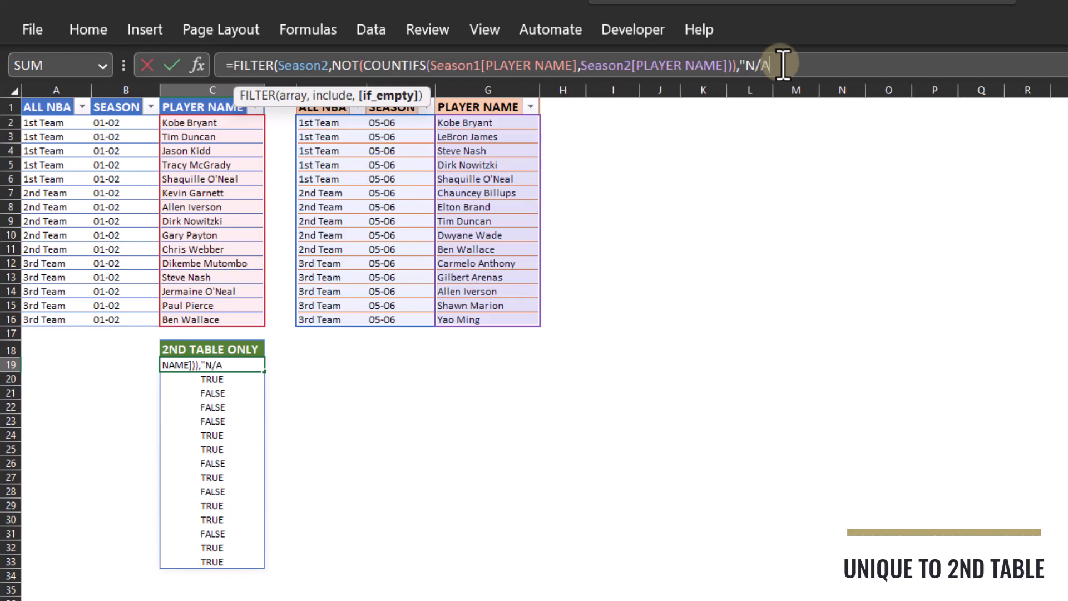
pyautogui.write('")')
pyautogui.press('Return')
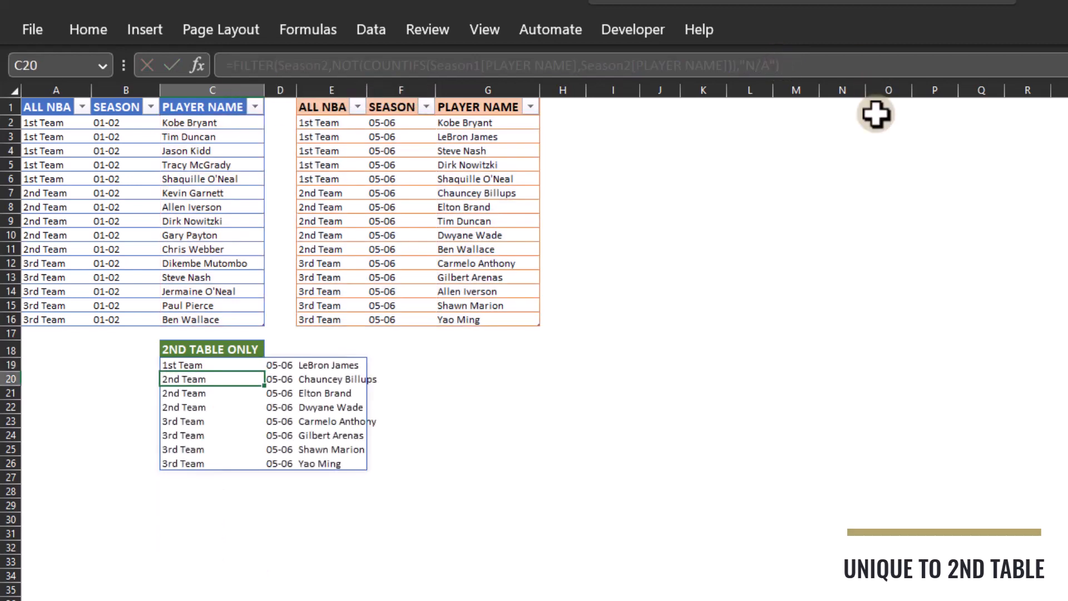